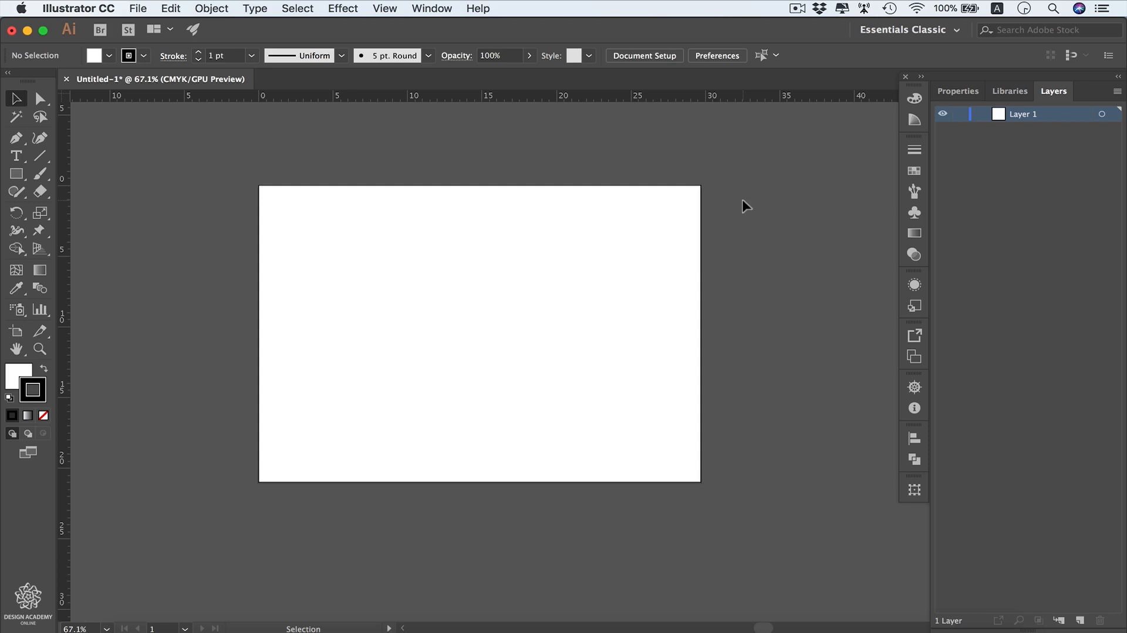
Step: Place the JPG ending in 187476 from the Images lectures folder as a linked image, sized within the artboard's left half
left_click(138, 8)
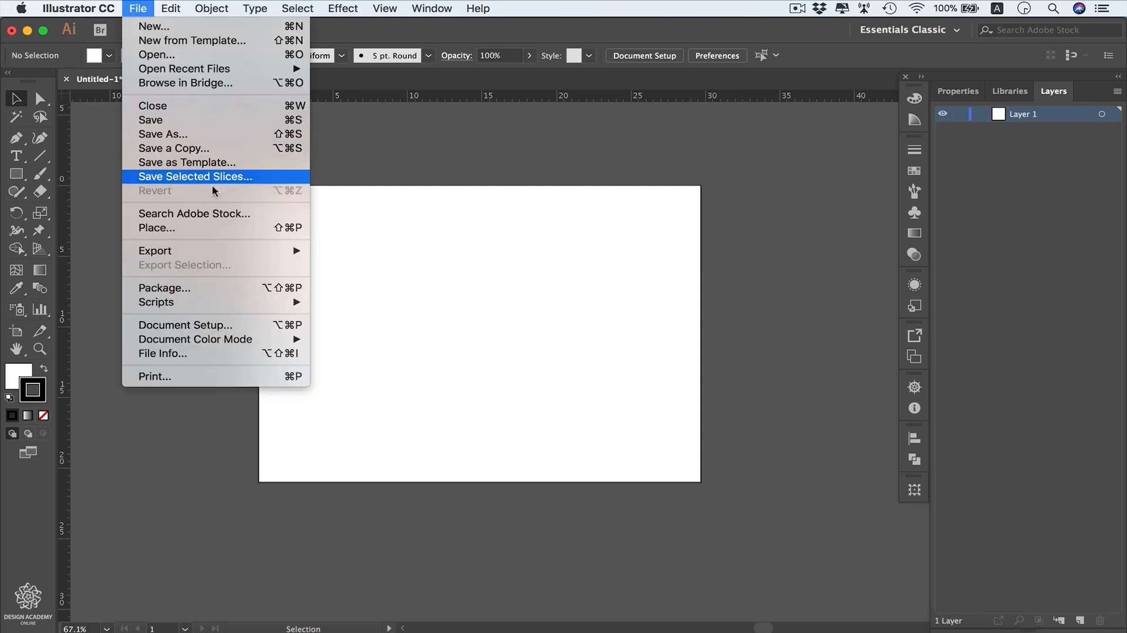
left_click(265, 233)
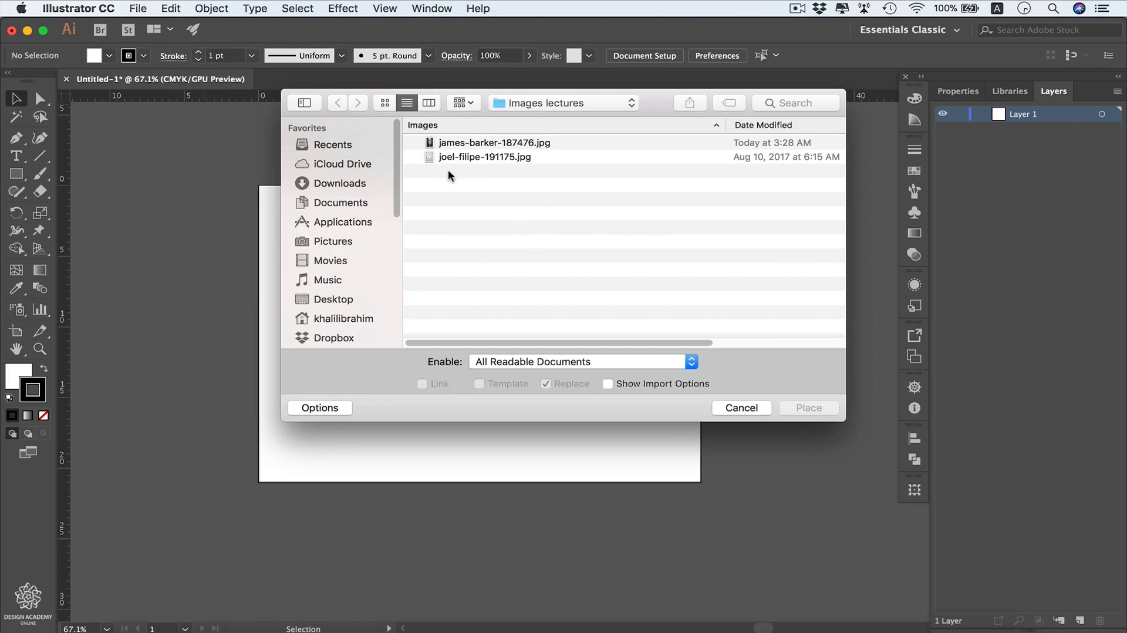
left_click(475, 143)
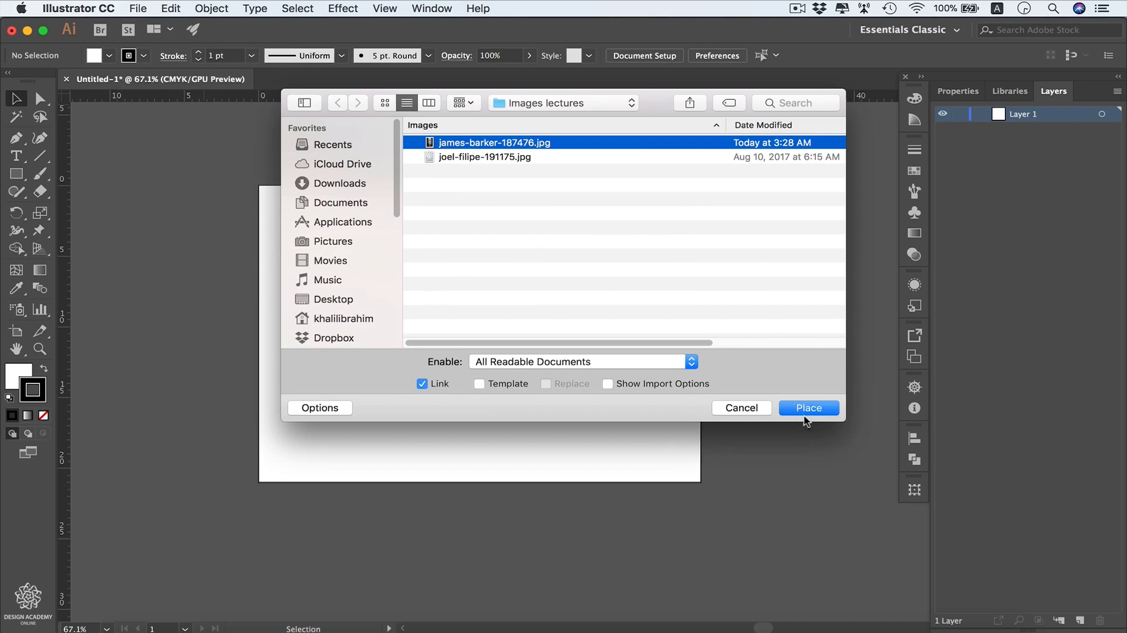
left_click(805, 410)
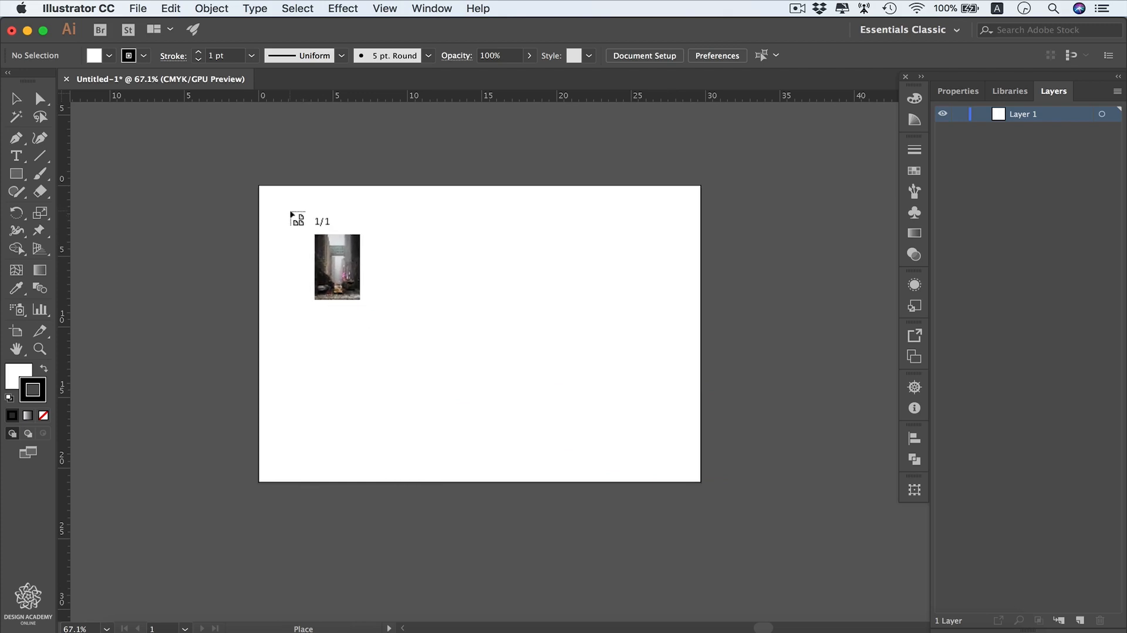
left_click_drag(277, 201, 558, 435)
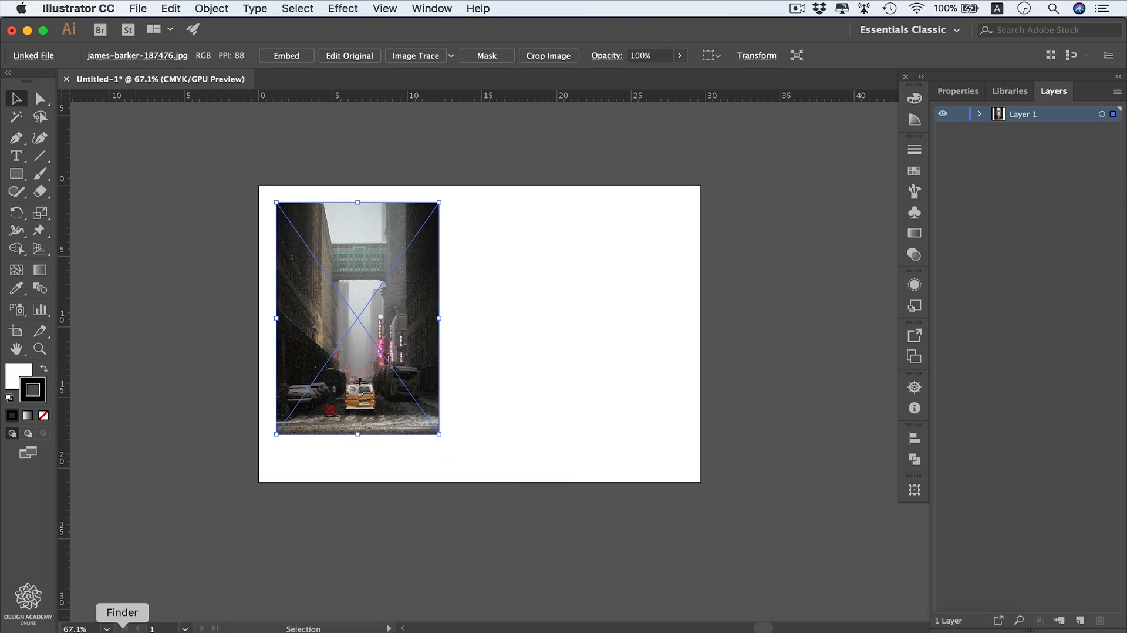
Step: Switch to Finder and bring the JPG ending in 187476 from the Images lectures folder onto the Illustrator artboard as a second copy
left_click(122, 626)
left_click_drag(430, 105, 722, 162)
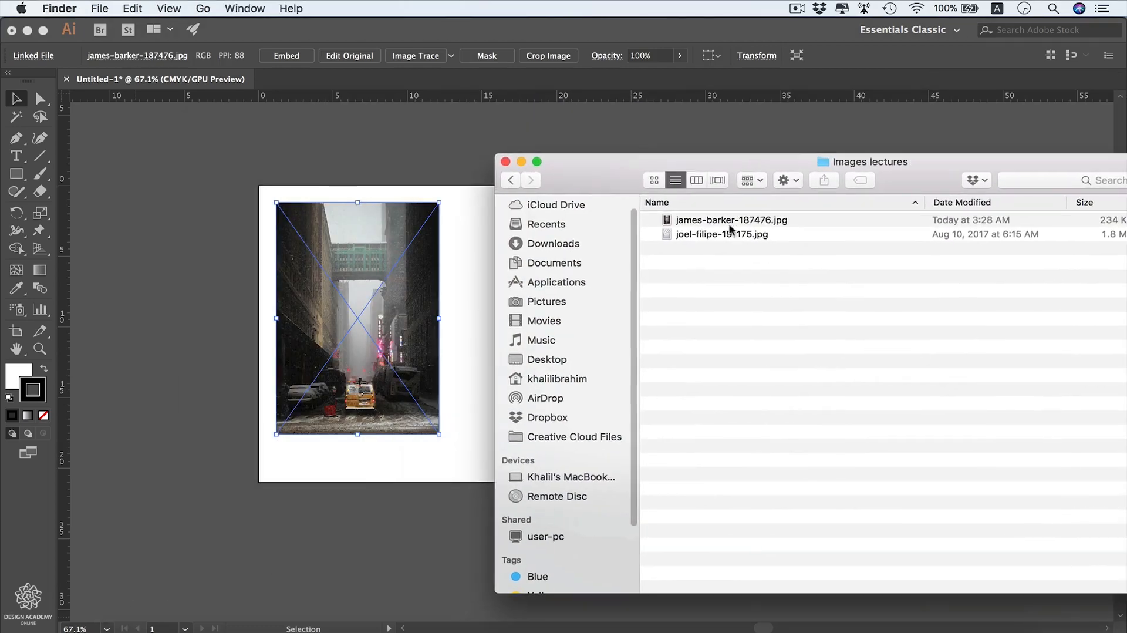
left_click_drag(716, 225, 478, 247)
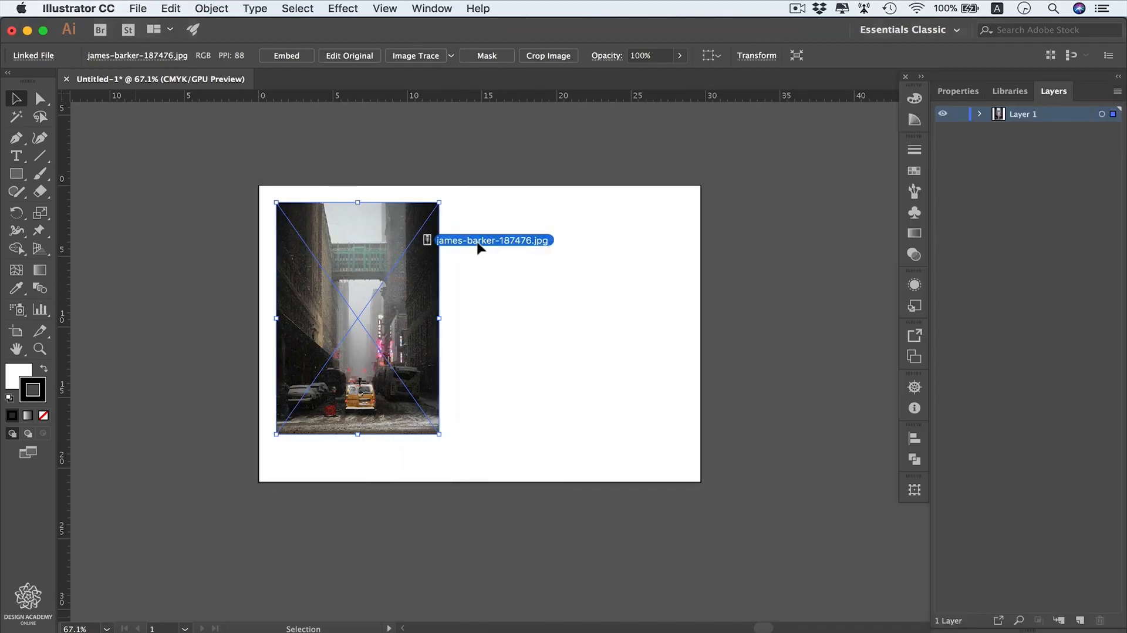
left_click_drag(549, 283, 488, 220)
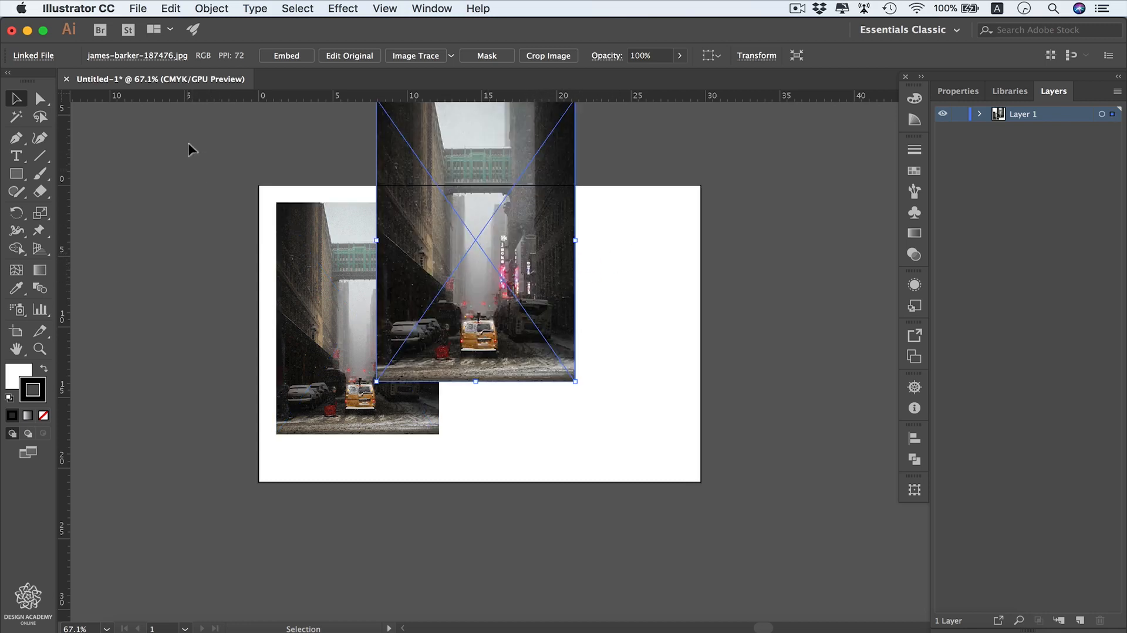
Step: Delete the smaller first copy of the photo and move the larger copy into the left half of the artboard
left_click(138, 10)
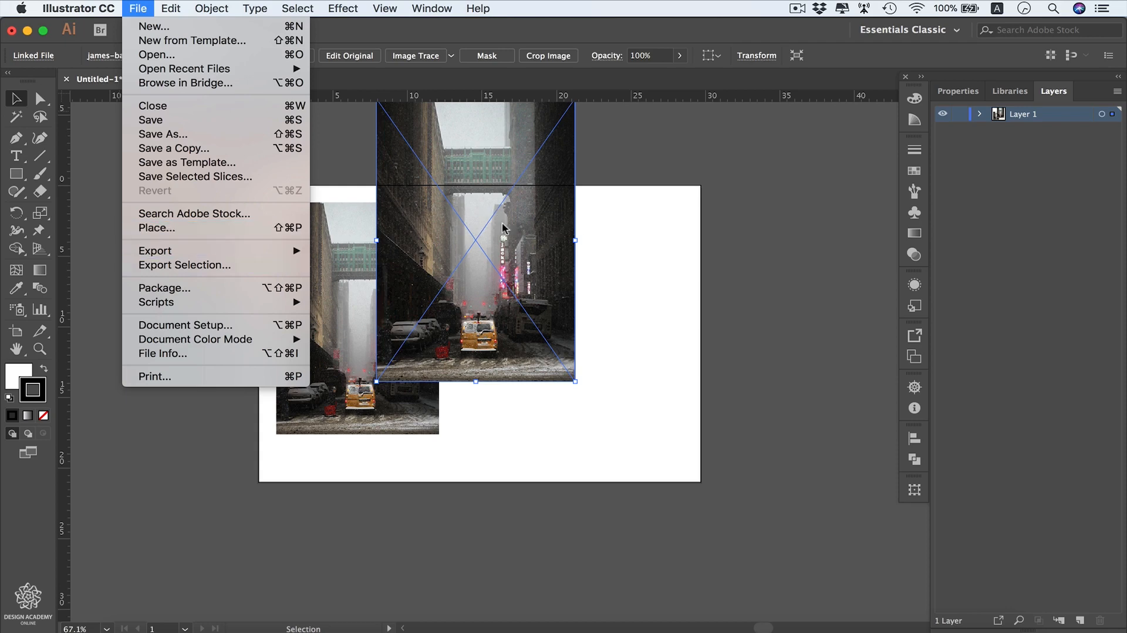
left_click(600, 243)
left_click(327, 274)
key("BackSpace")
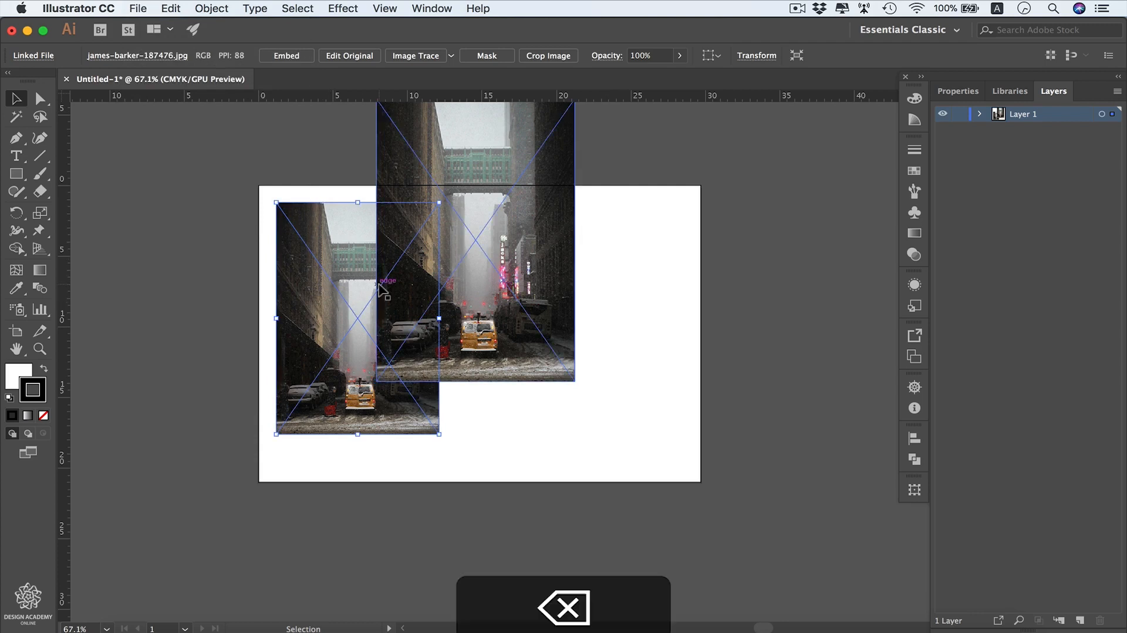
left_click_drag(502, 155, 399, 246)
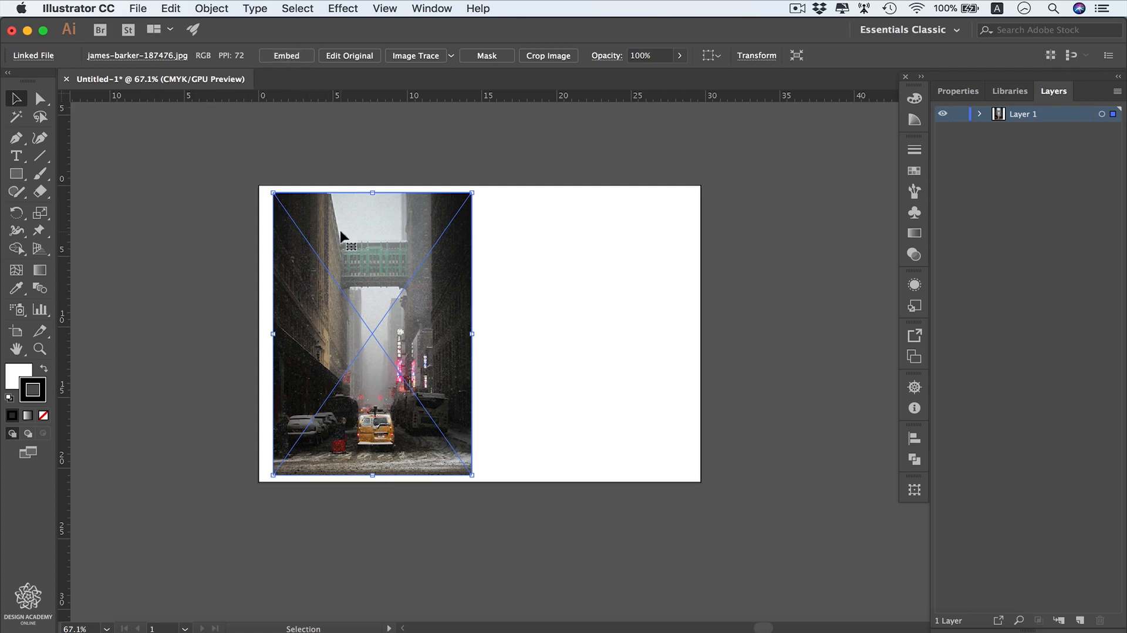
Step: Inspect the linked photo's file details and reveal its source folder in Finder, then minimise that window
left_click(33, 57)
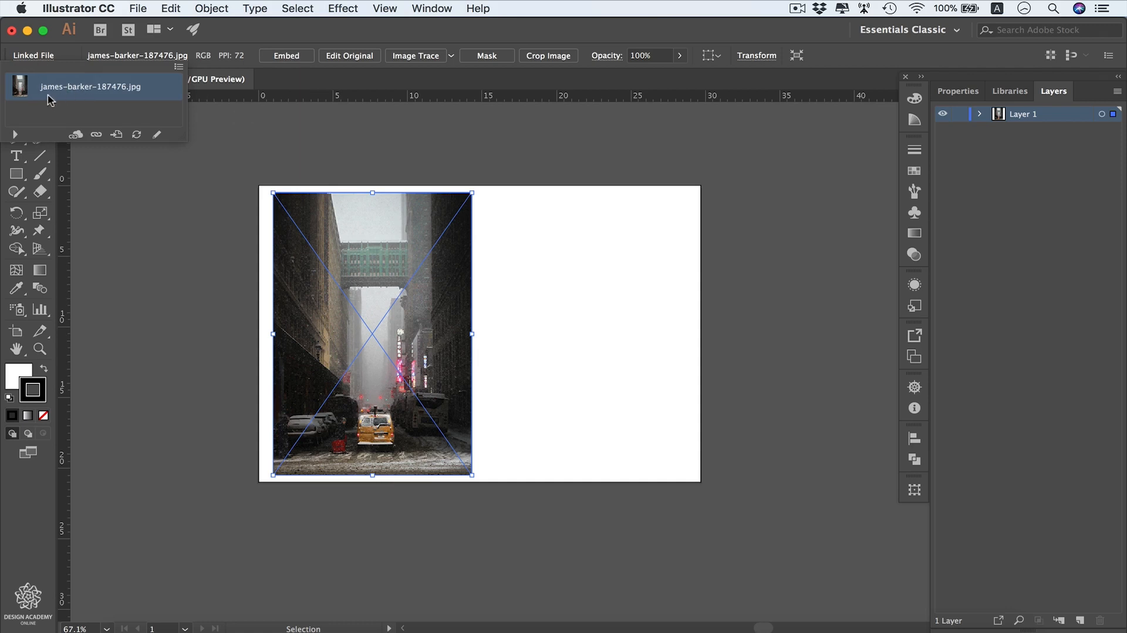
left_click(16, 137)
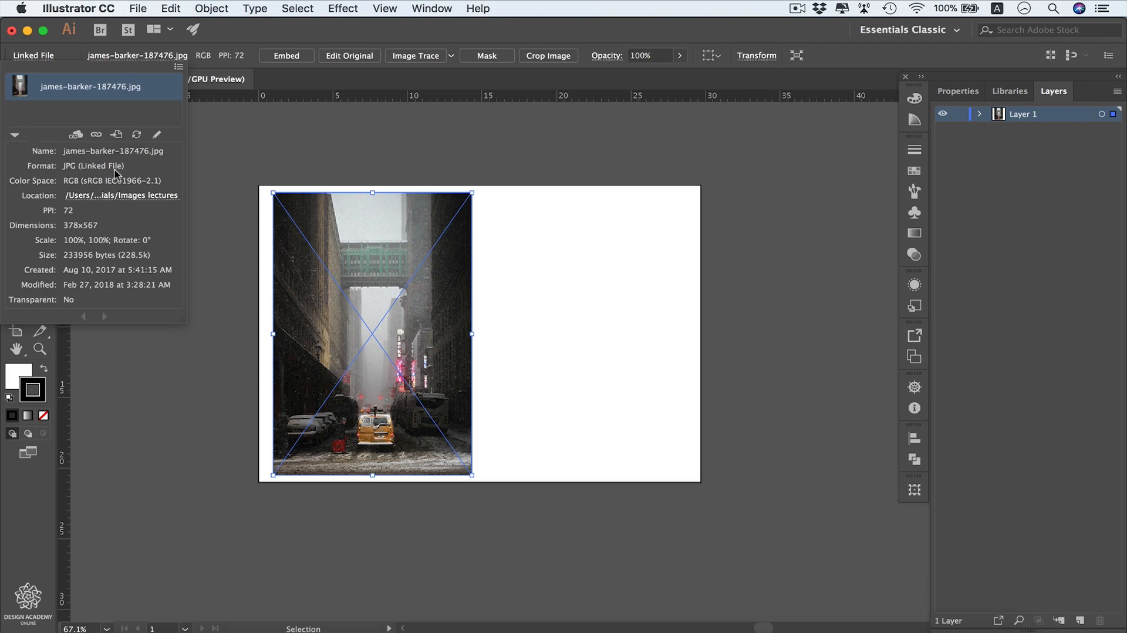
left_click(93, 197)
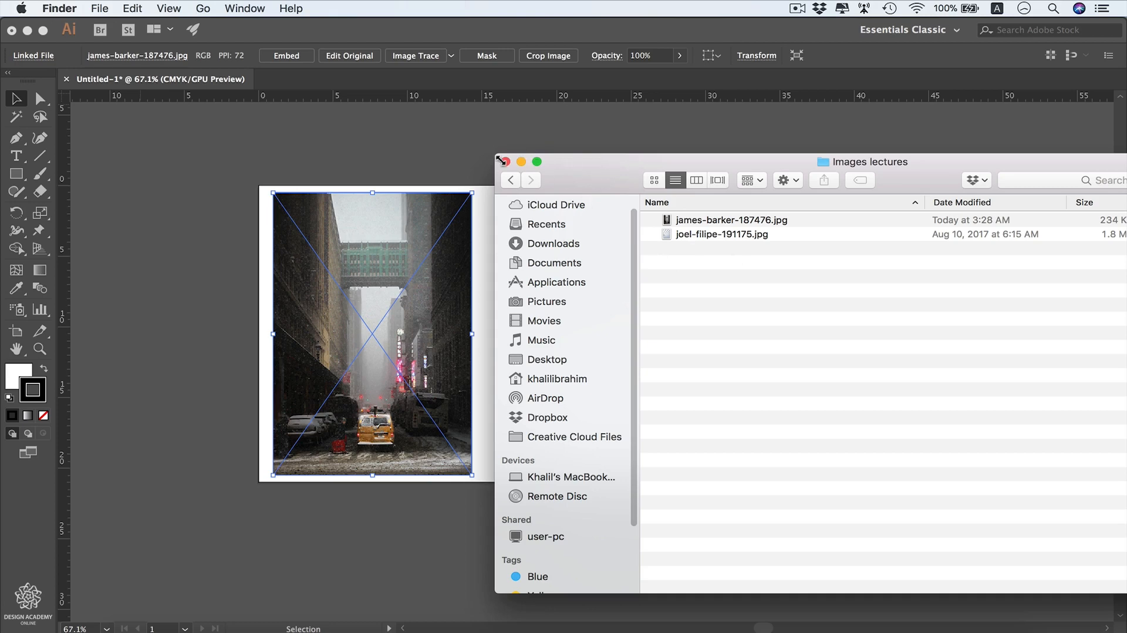
left_click(522, 162)
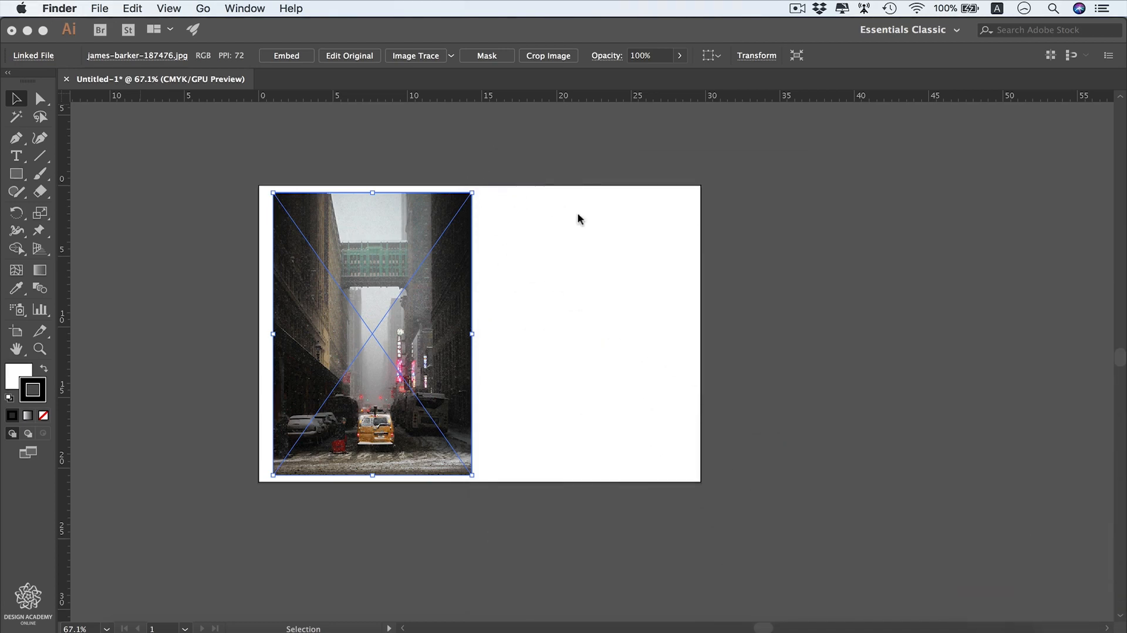
Step: Review the linked photo's details again and look through the available link management commands
left_click(34, 58)
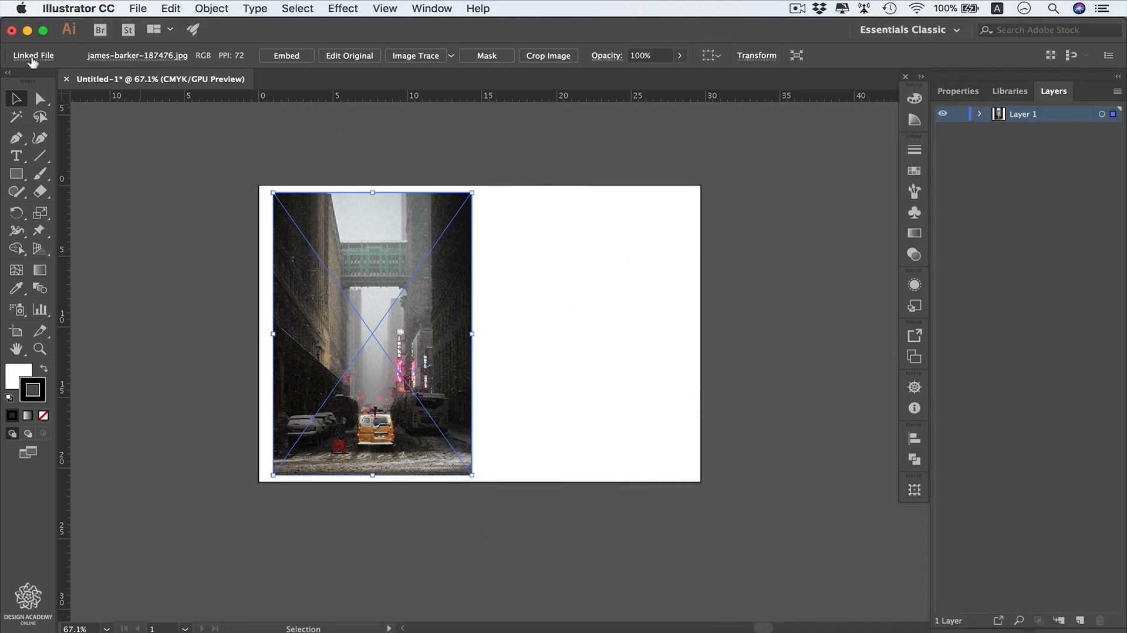
left_click(33, 56)
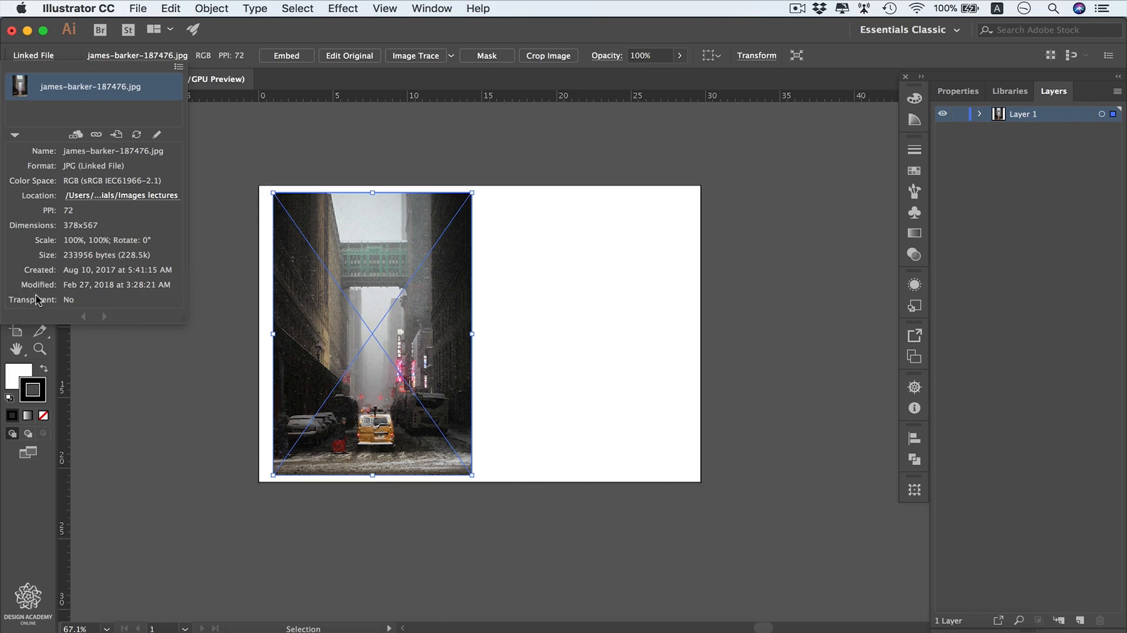
left_click(179, 68)
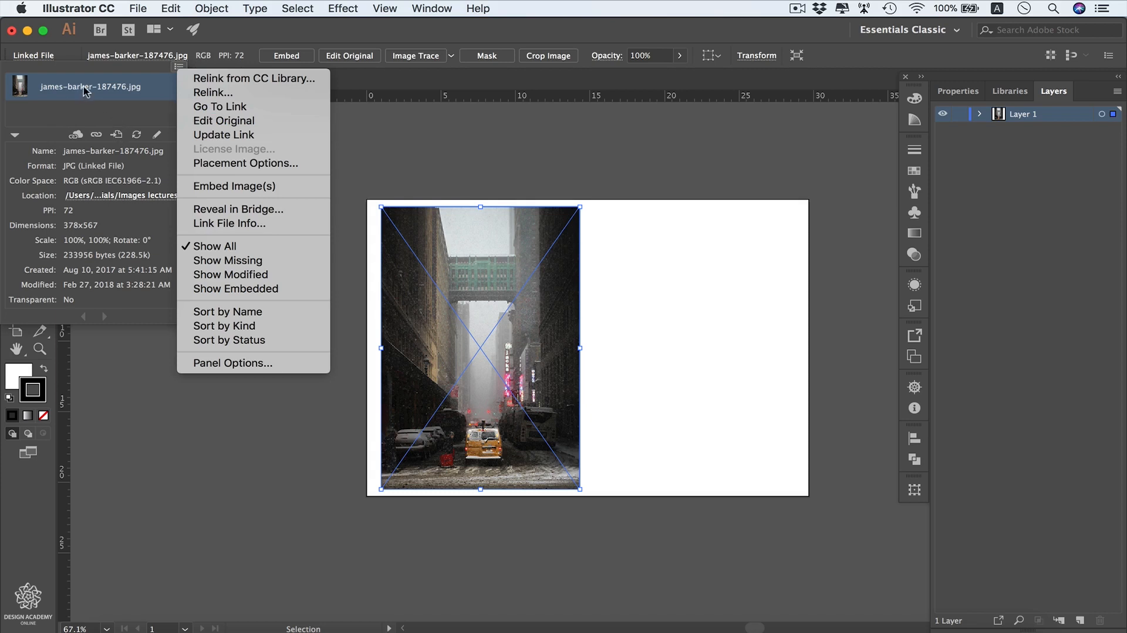
left_click(362, 185)
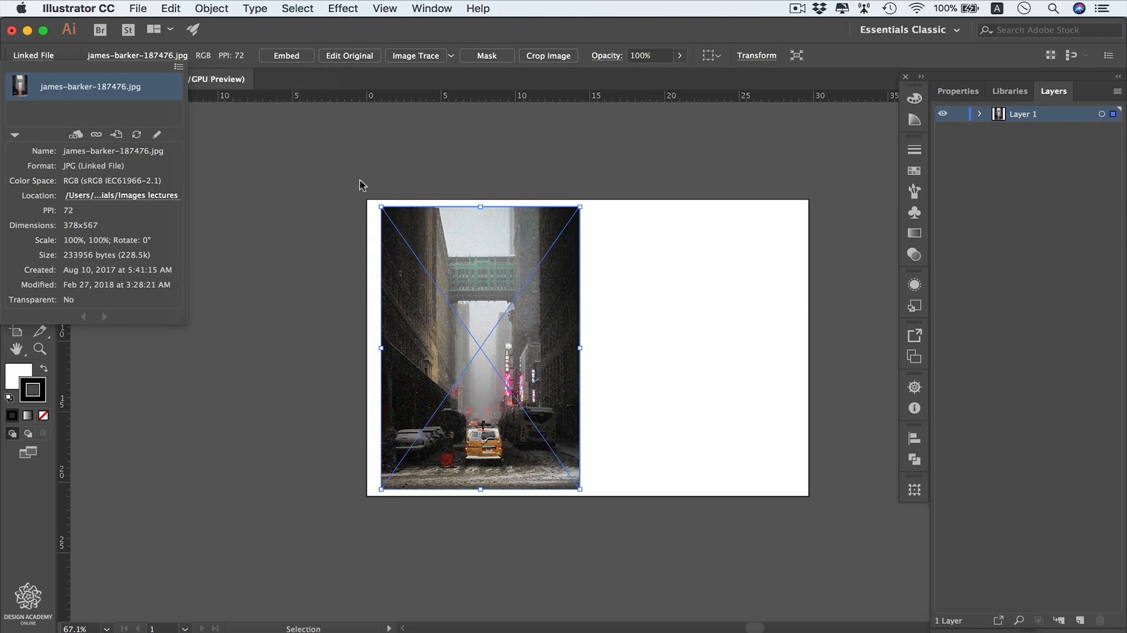
Step: Move the artboard out of view and use Go To Link to bring the linked photo back into view
scroll(361, 185, "left", 10)
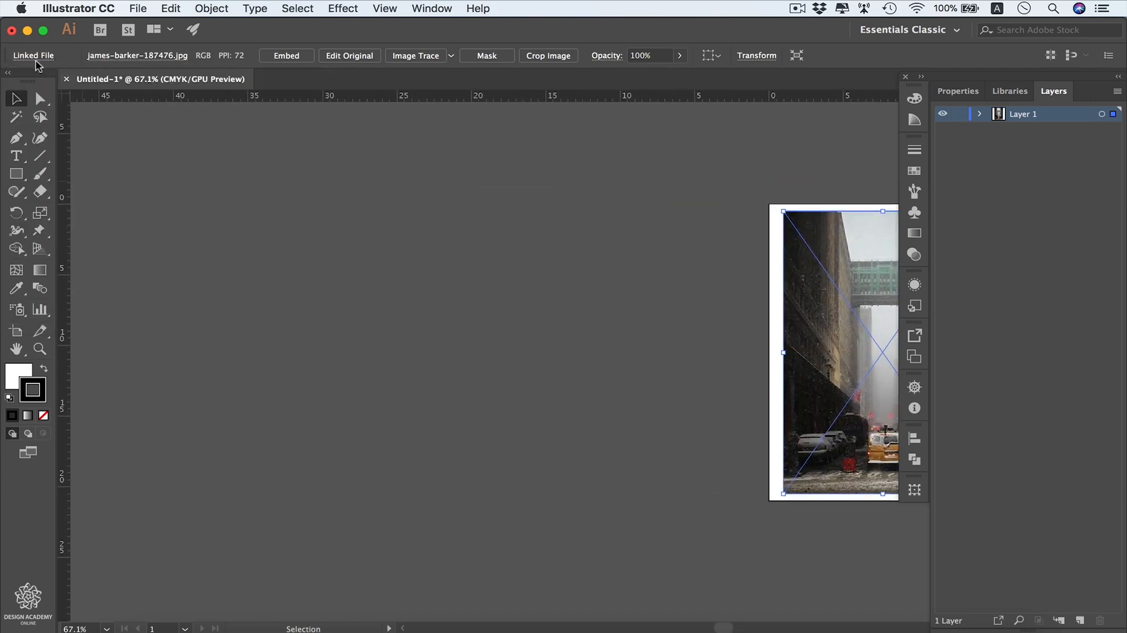
left_click(34, 56)
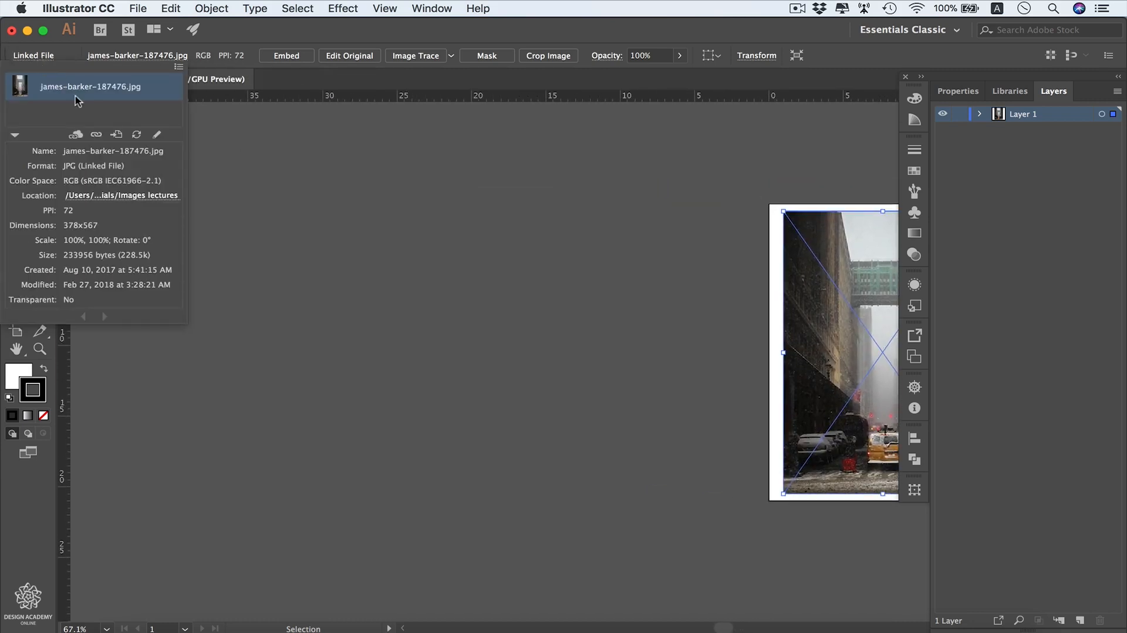
left_click(115, 137)
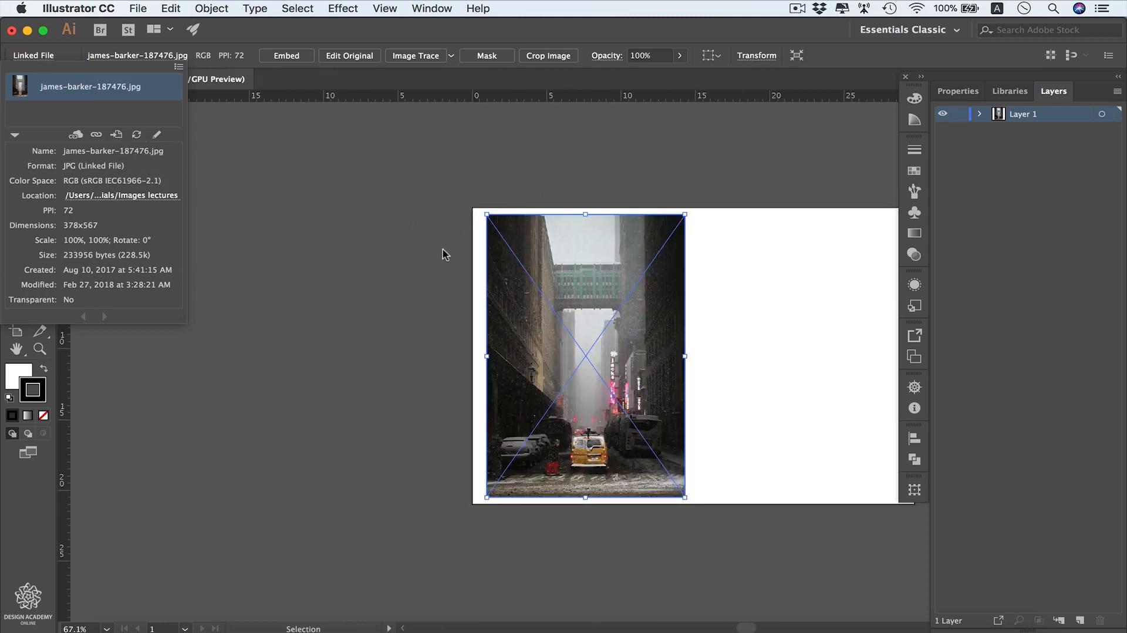
Step: Embed the linked photo in the document and check its file details
left_click(286, 58)
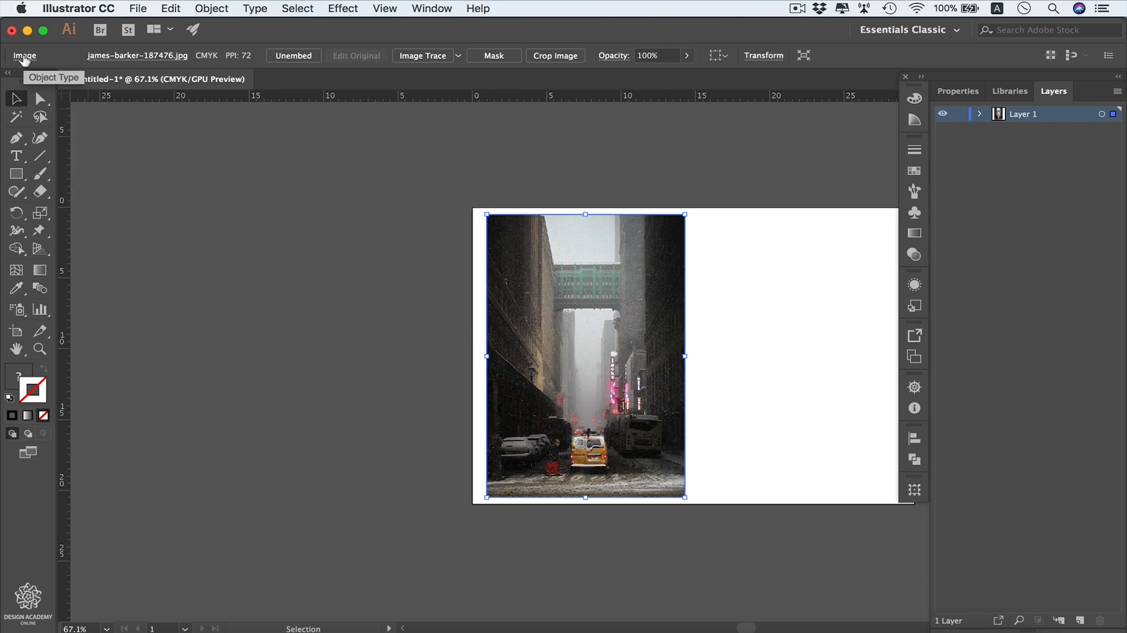
left_click(24, 58)
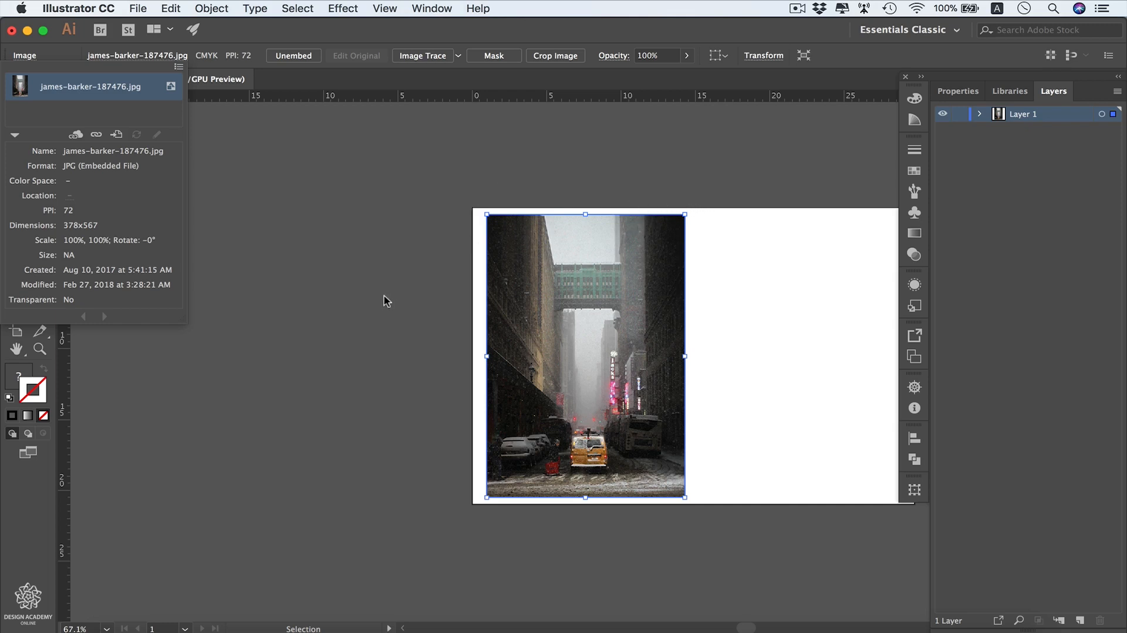
key("Escape")
Step: Unembed the photo as a TIFF file in the Images lectures folder, adding M1 to the end of its file name
scroll(754, 249, "right", 10)
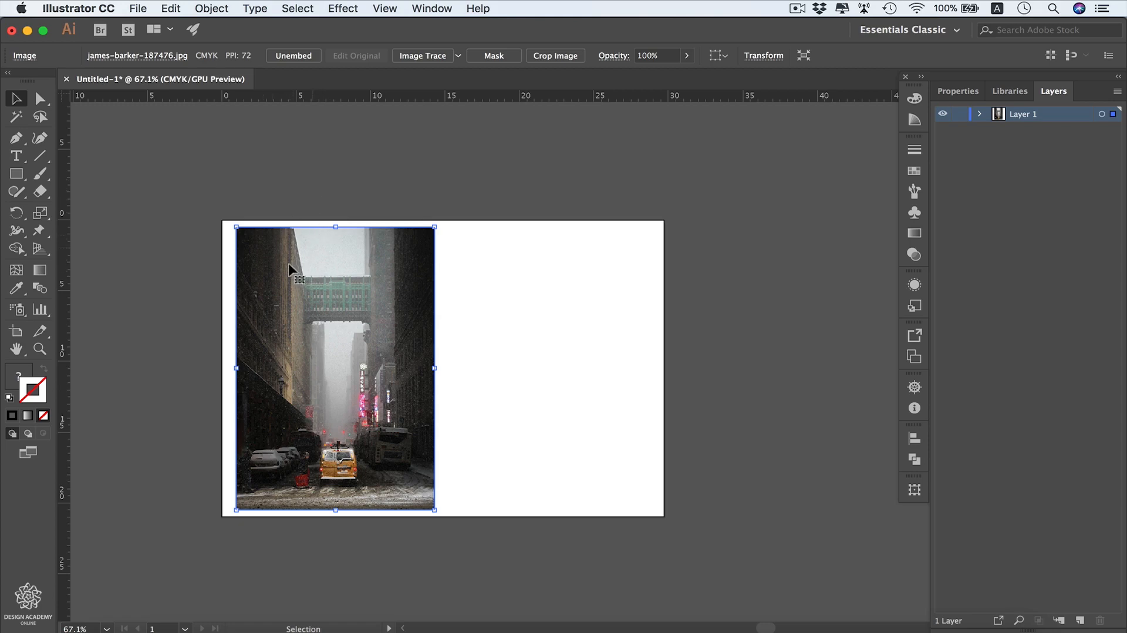
left_click(294, 55)
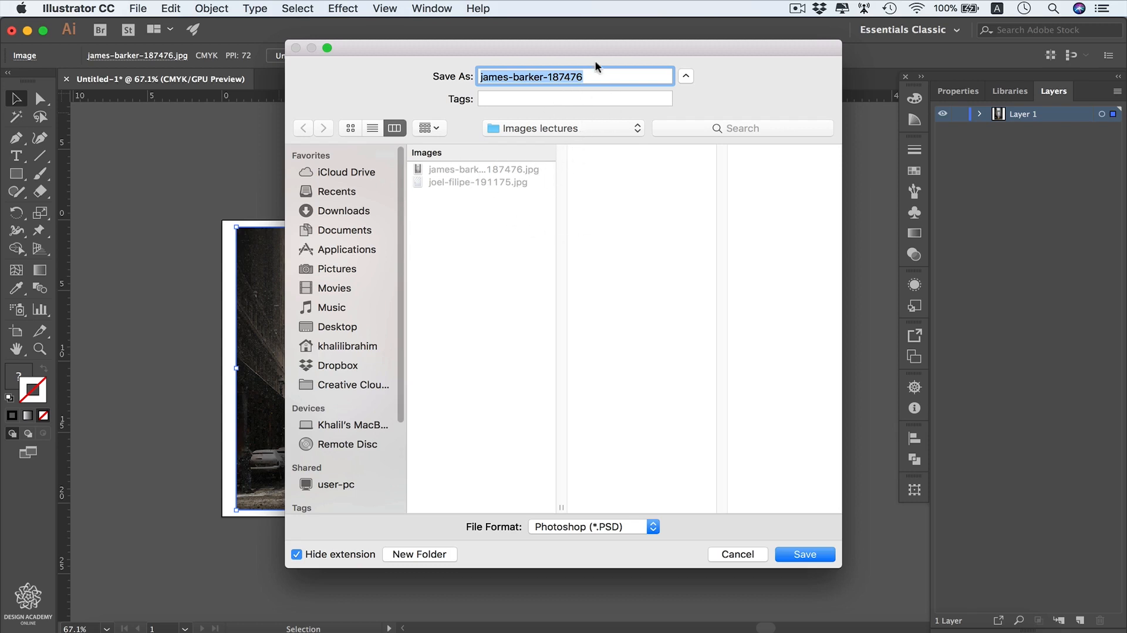
left_click(600, 76)
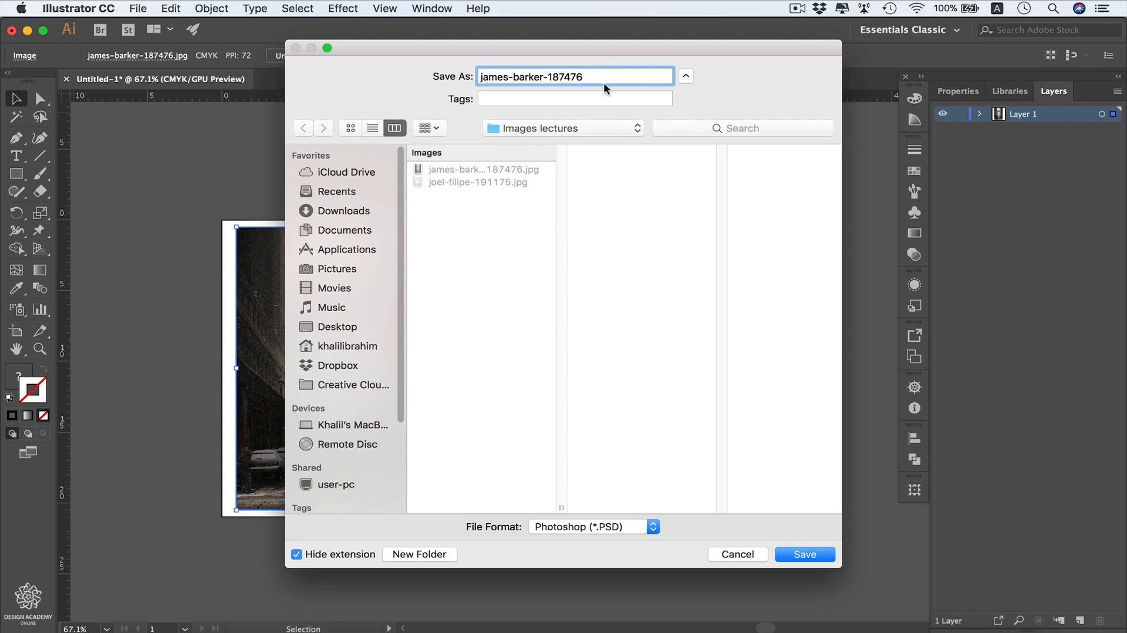
type("M1")
left_click(652, 527)
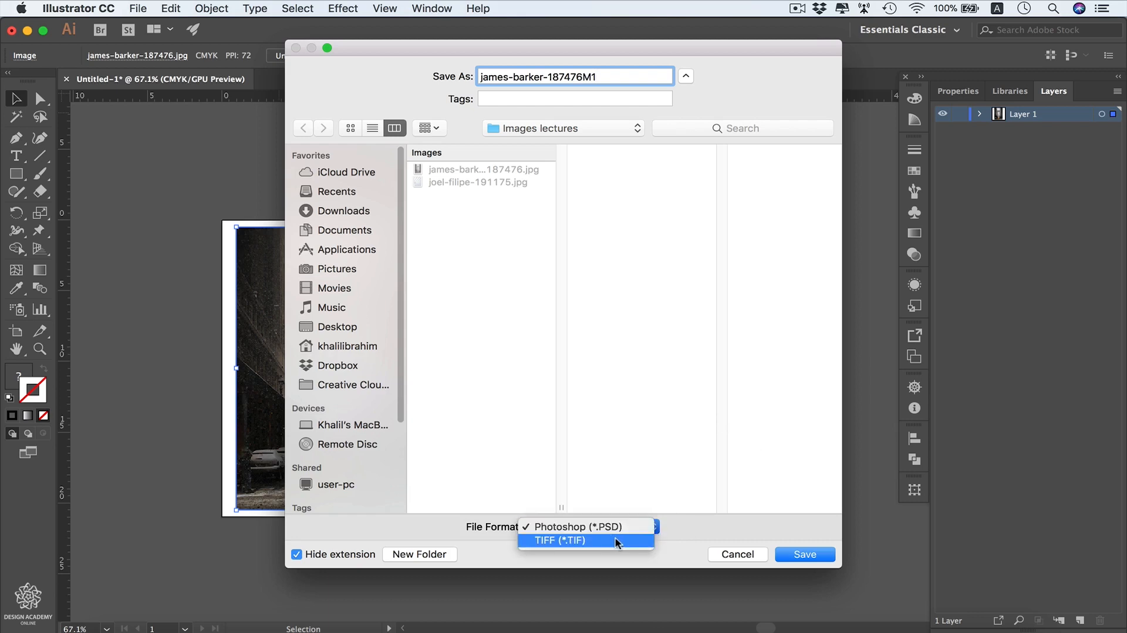
left_click(653, 542)
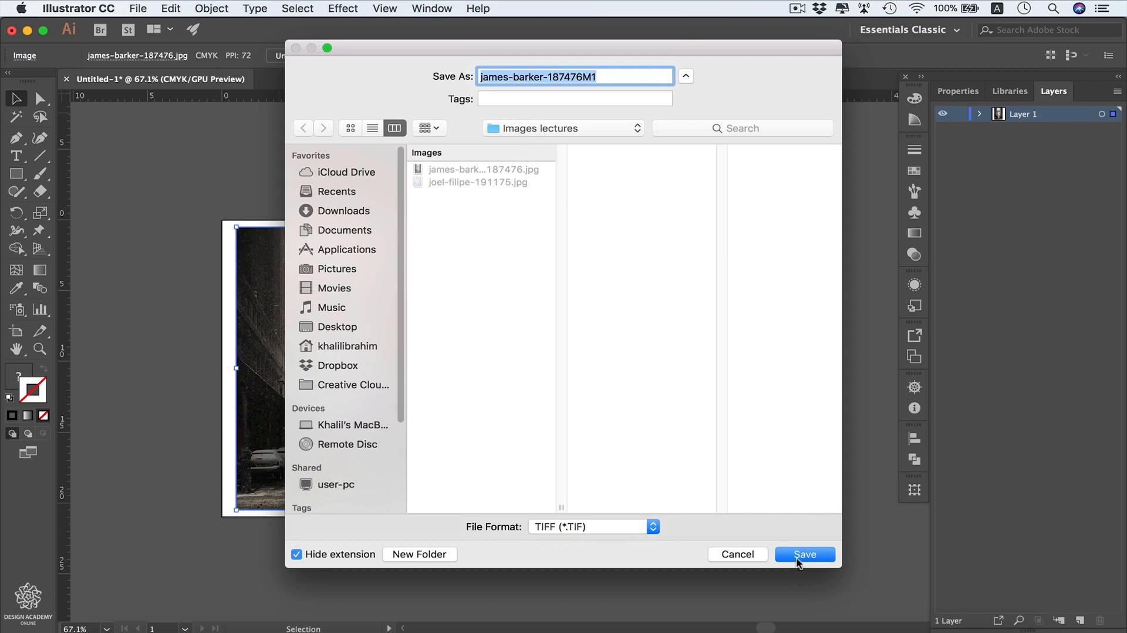
left_click(799, 556)
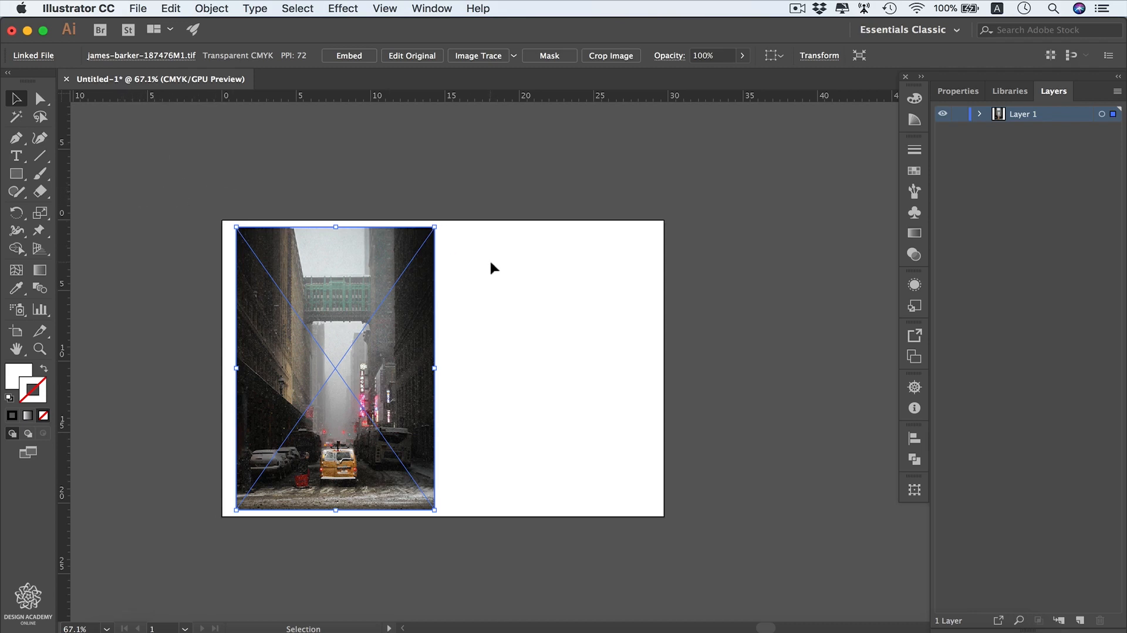
Step: Add a "Lorem ipsum" point text object to the right of the photo and set its font to Skia
left_click(17, 157)
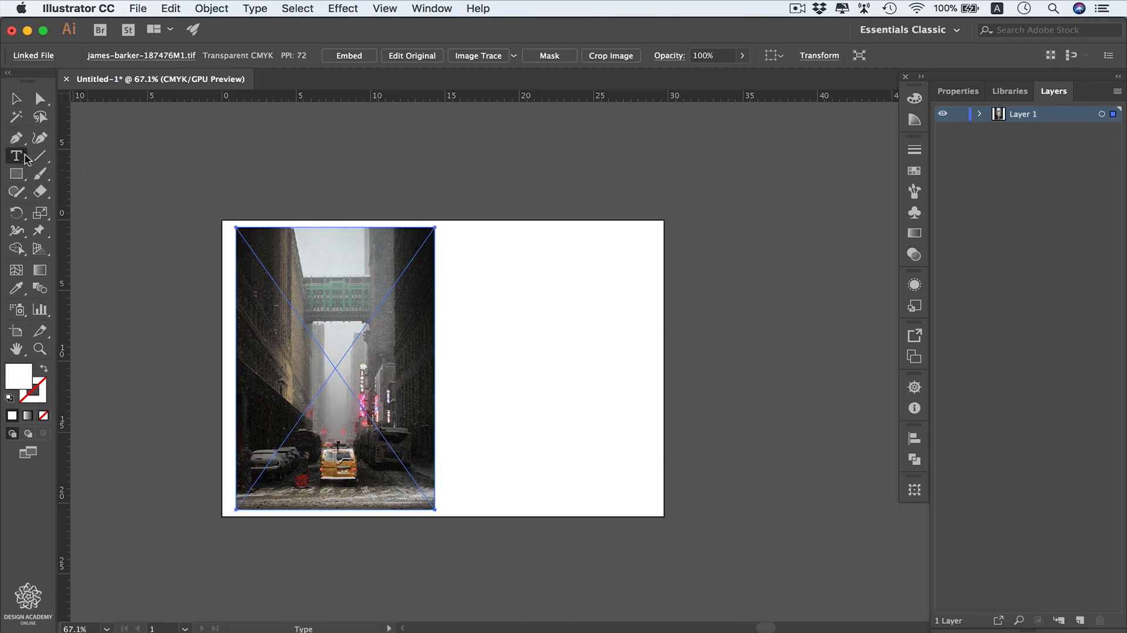
key("d")
left_click(484, 259)
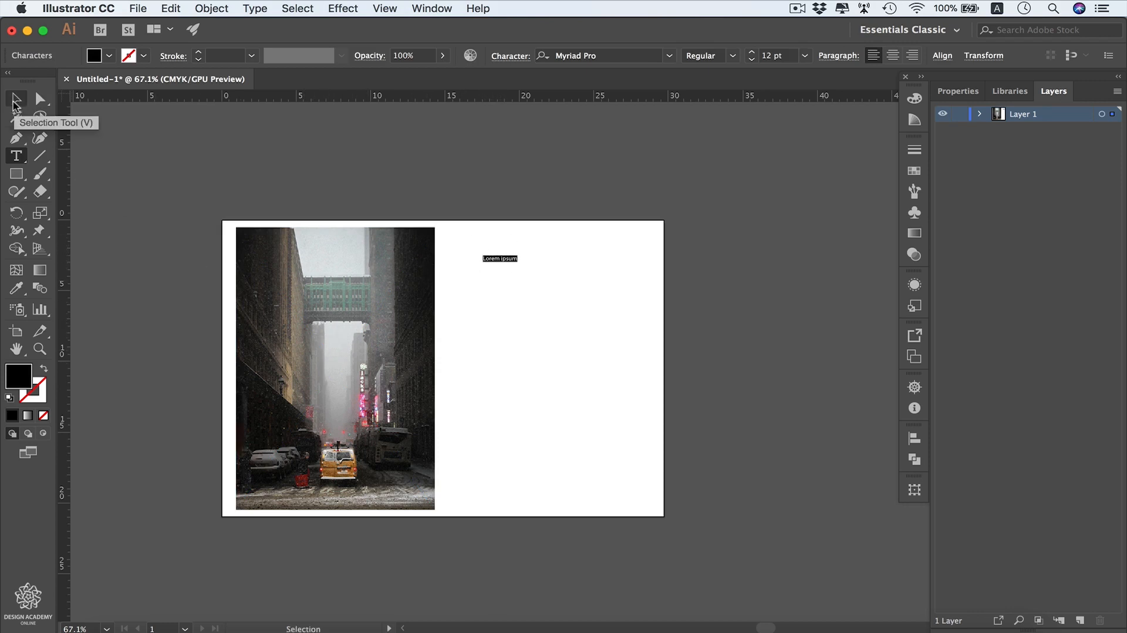
left_click(16, 102)
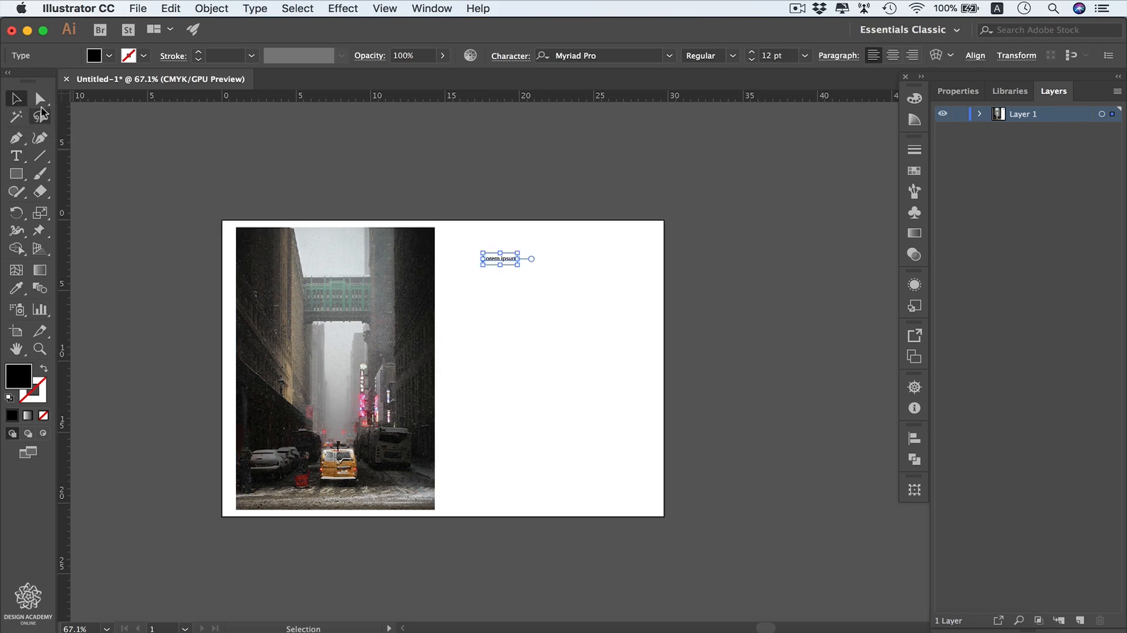
left_click(669, 56)
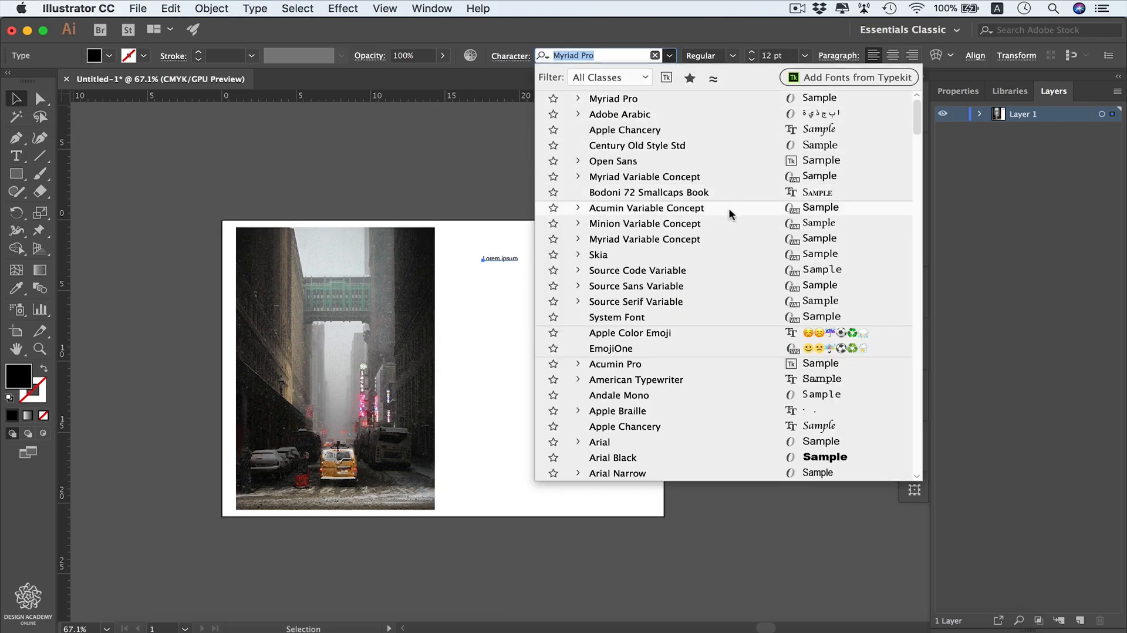
left_click(618, 255)
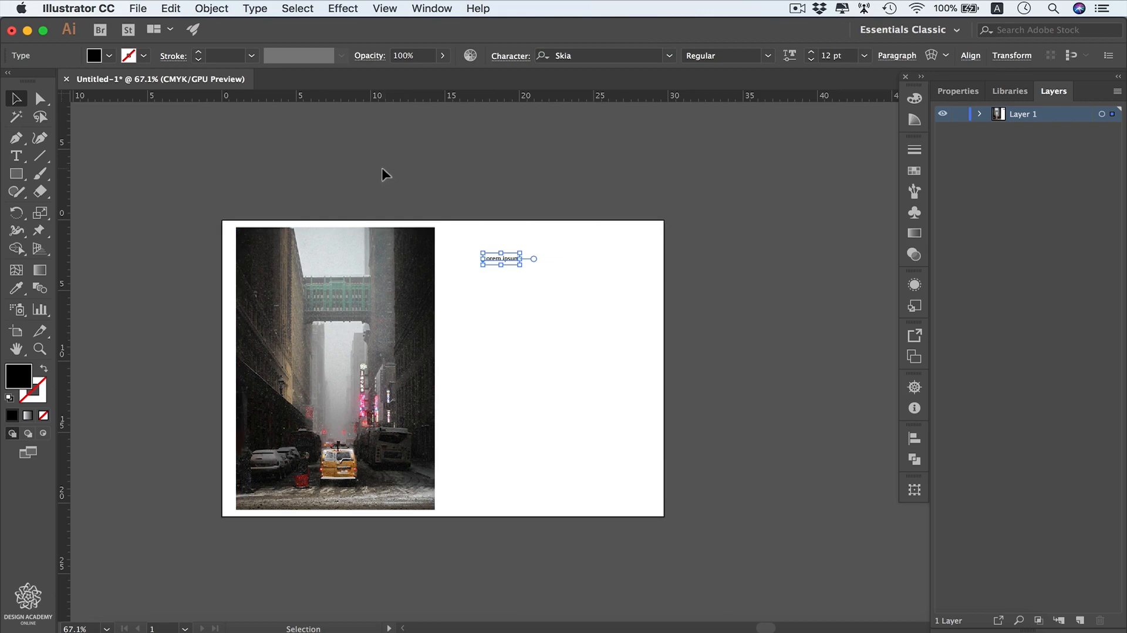
Step: Start packaging the document and save it as Test design.ai in the Images lectures folder with the default Illustrator CC options
left_click(137, 10)
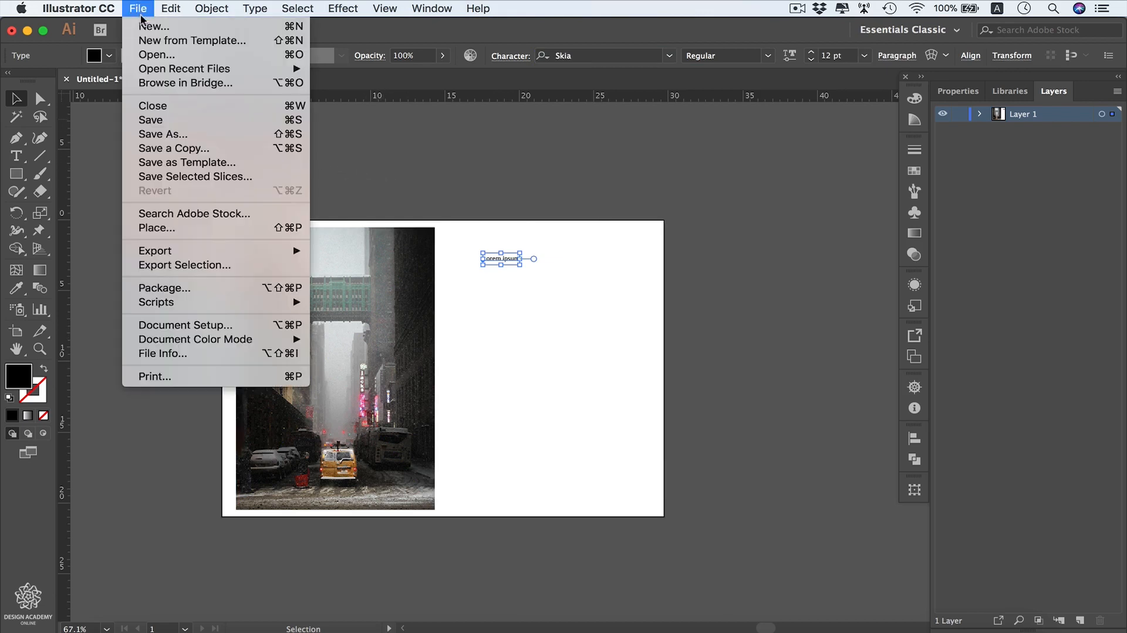
left_click(212, 288)
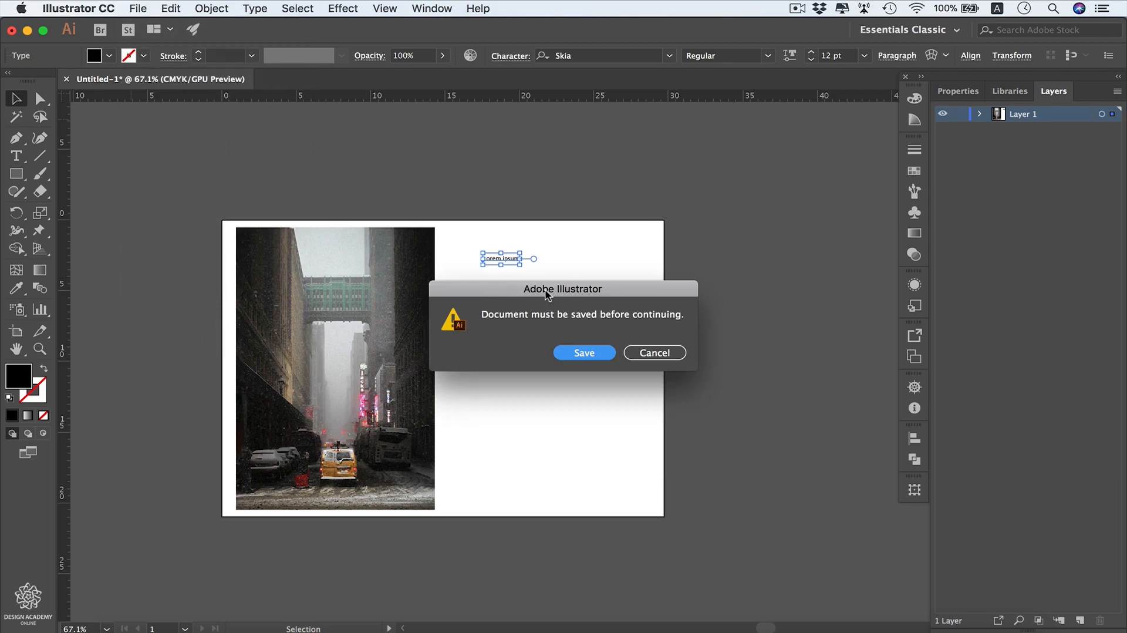
left_click(592, 354)
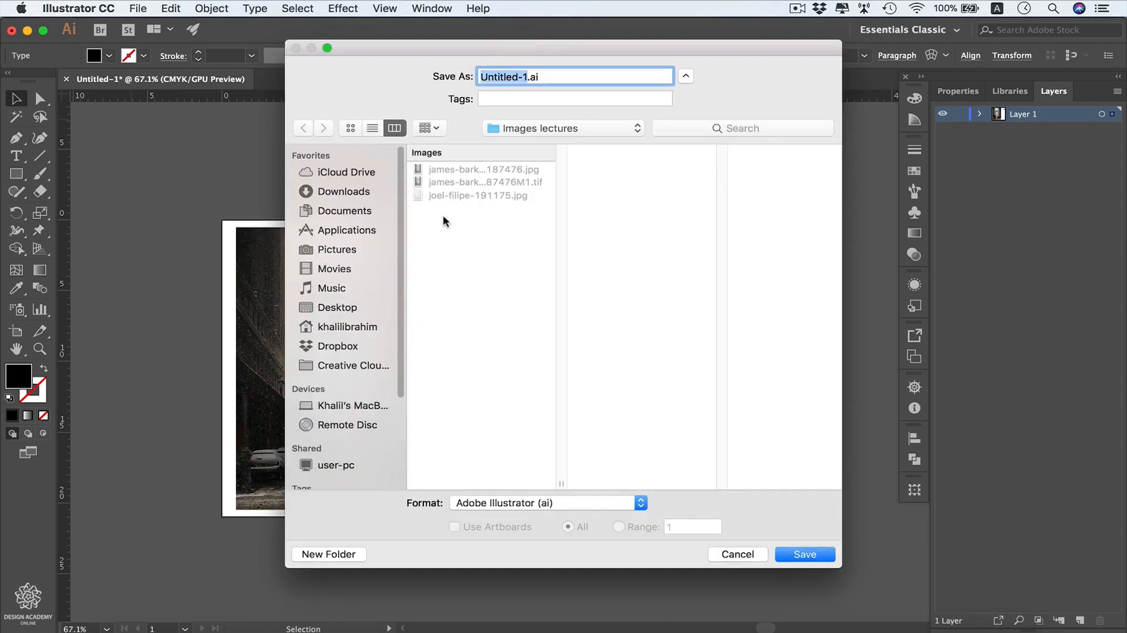
type("TEst")
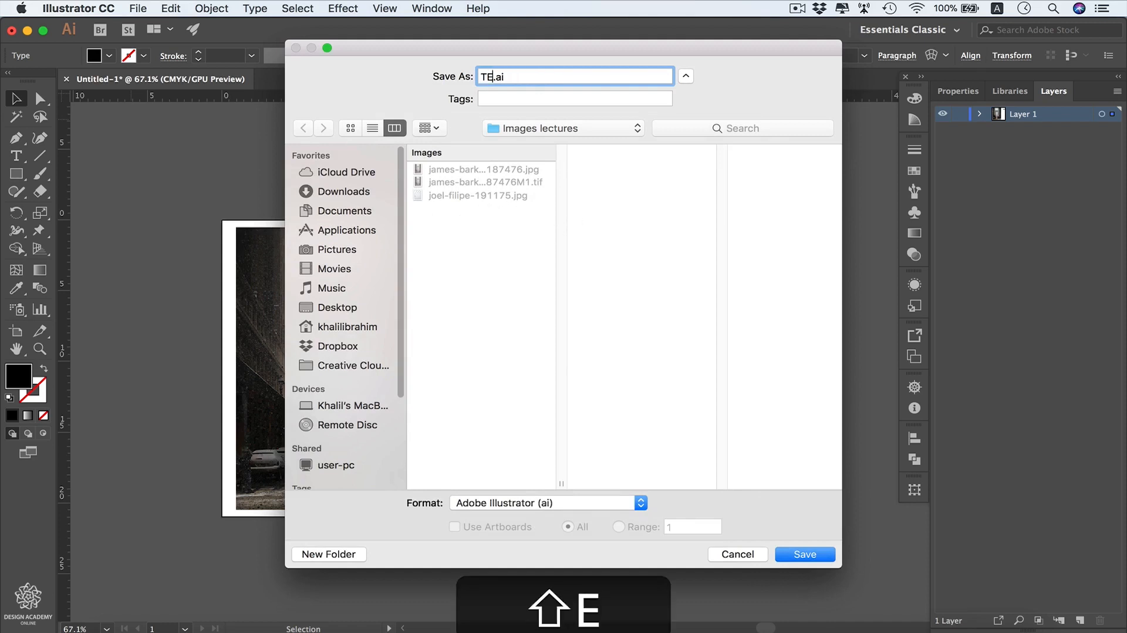
type(" design")
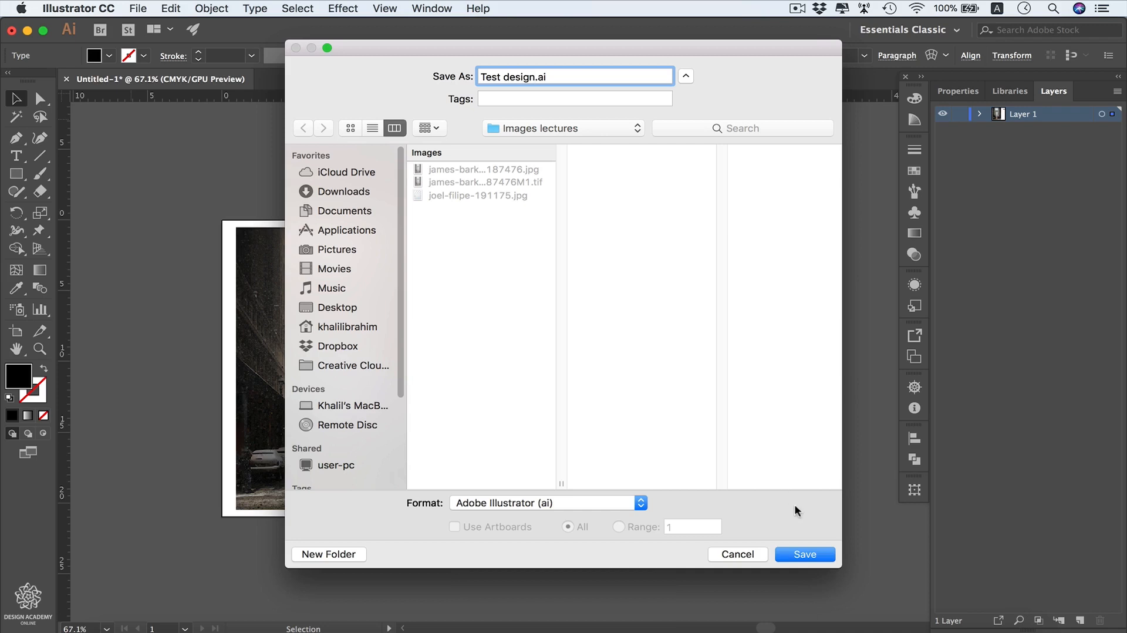
left_click(806, 555)
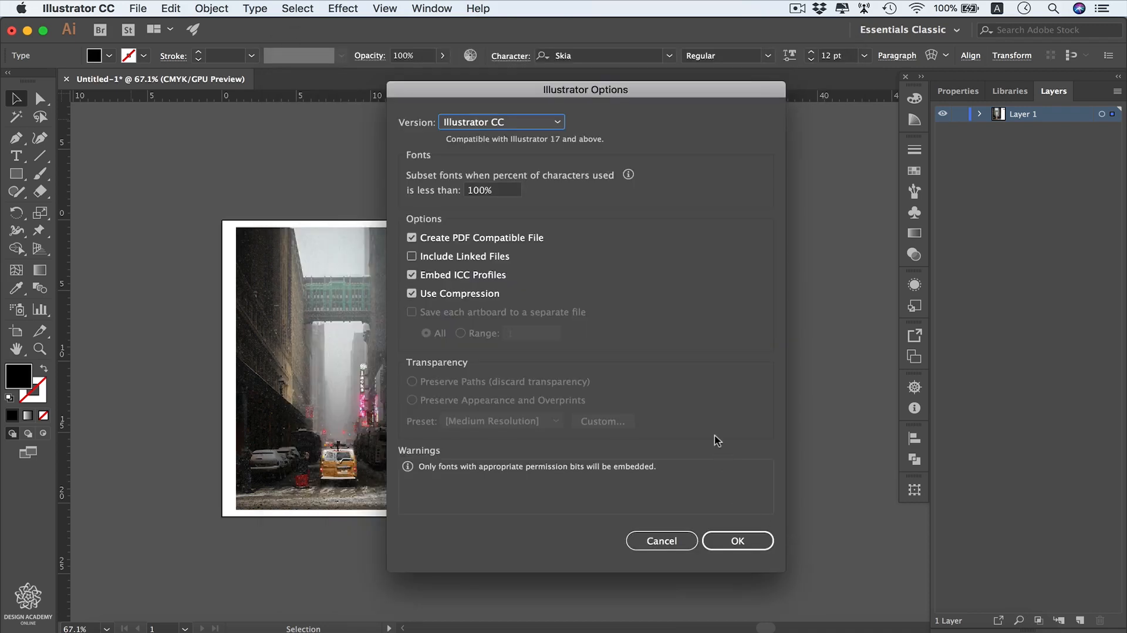
left_click(742, 541)
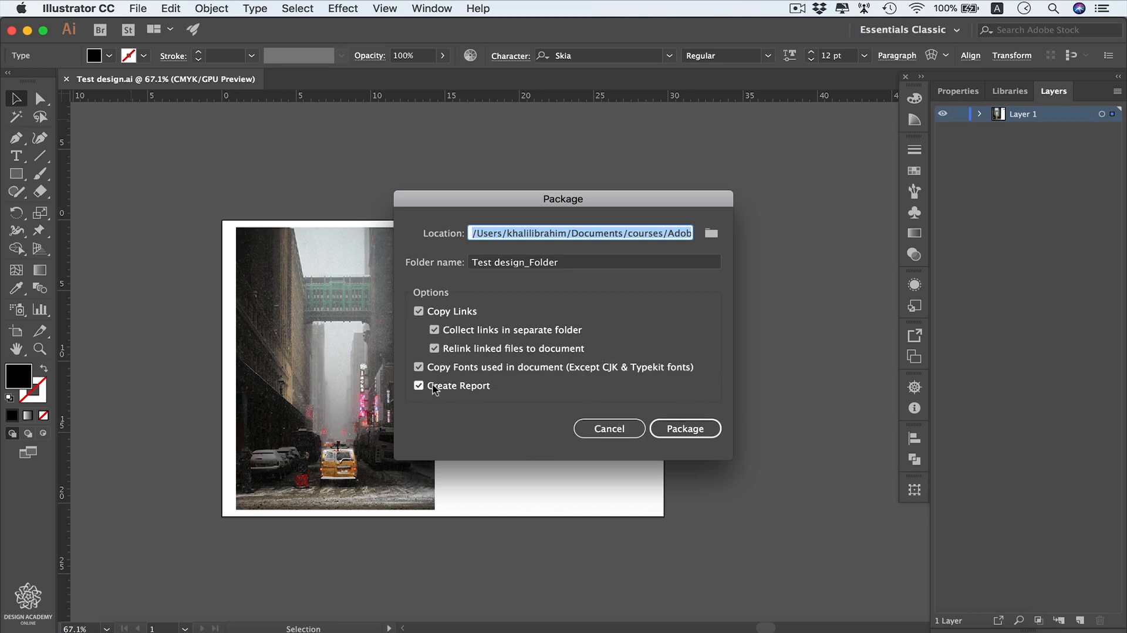
Step: Package the document into Test design_Folder with links, fonts and a report, accept the font notice and show the package
left_click(694, 429)
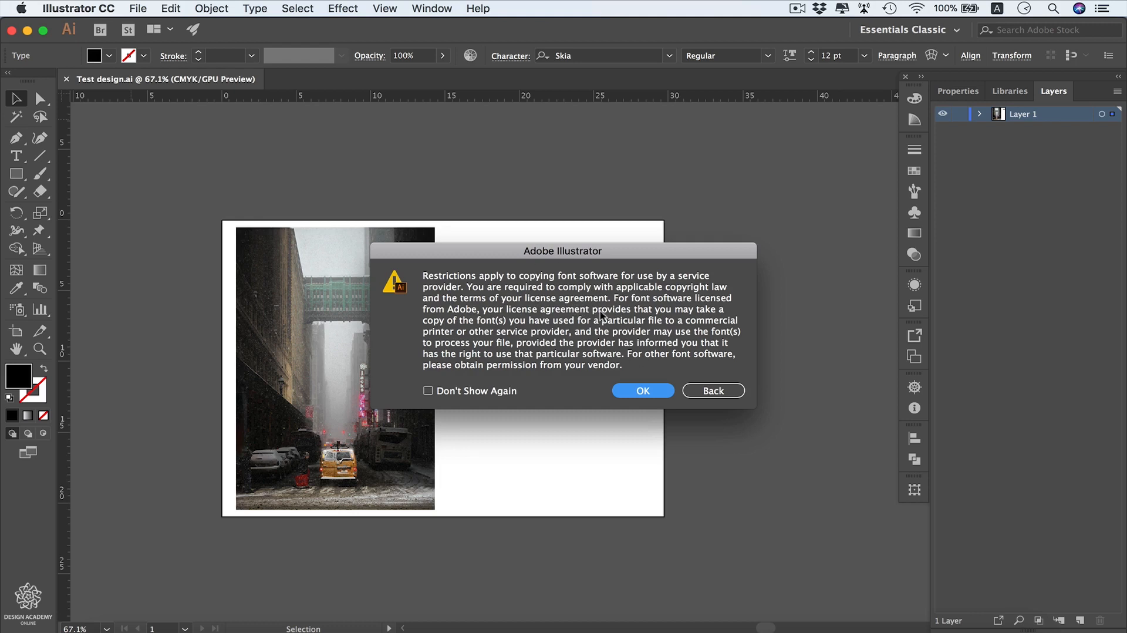
left_click(650, 398)
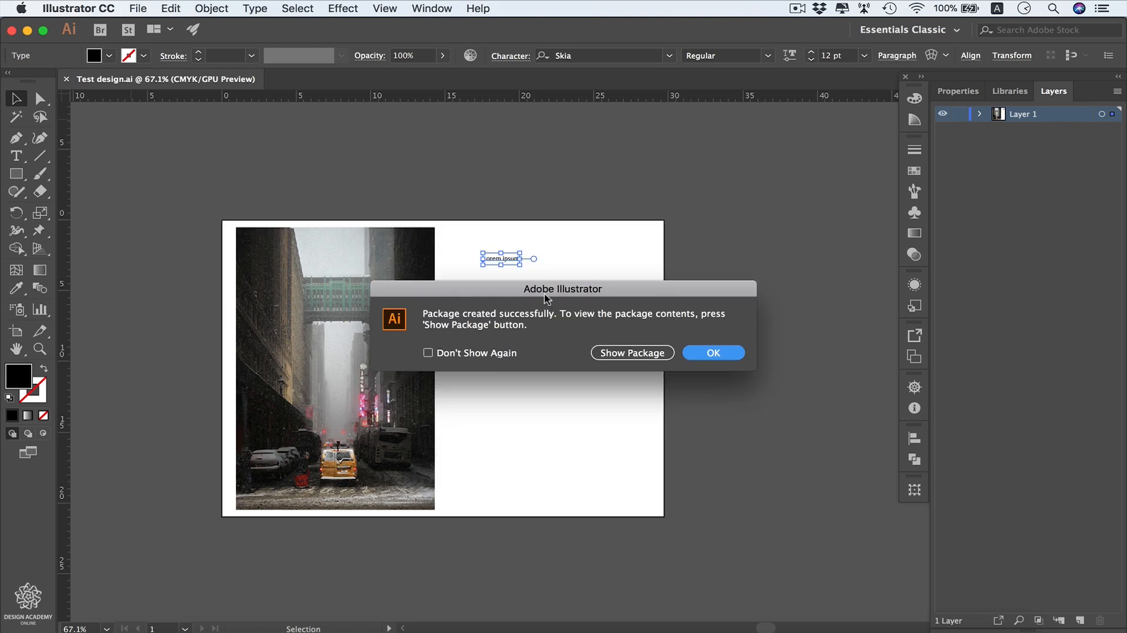
left_click(632, 353)
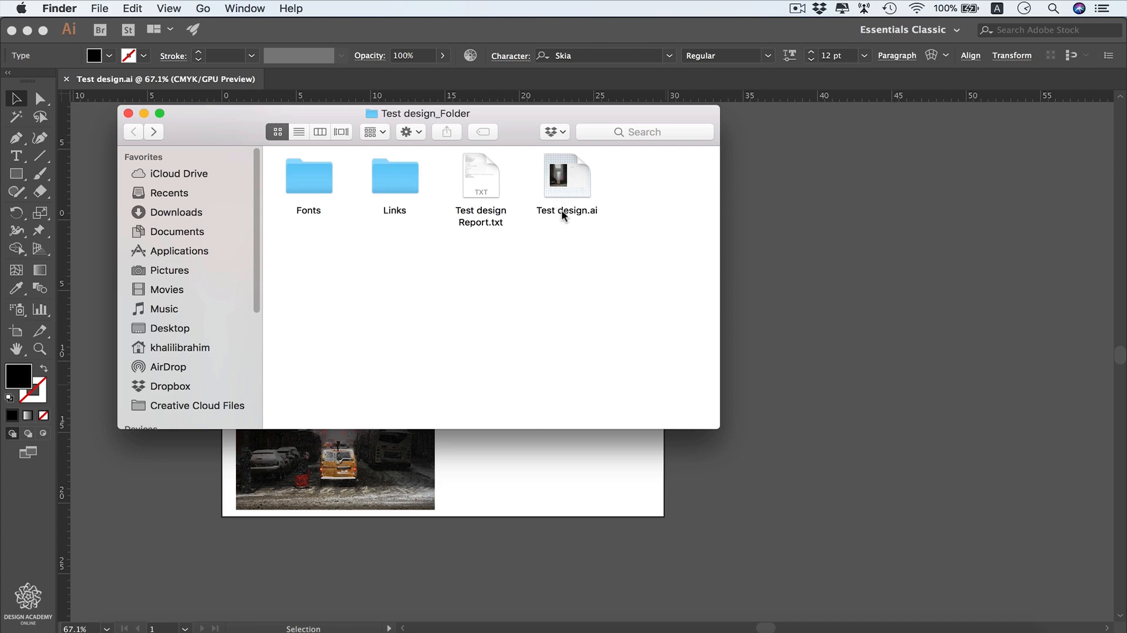
Step: Examine the package's Links and Fonts folders and its report file, then return to the Illustrator document
double_click(401, 185)
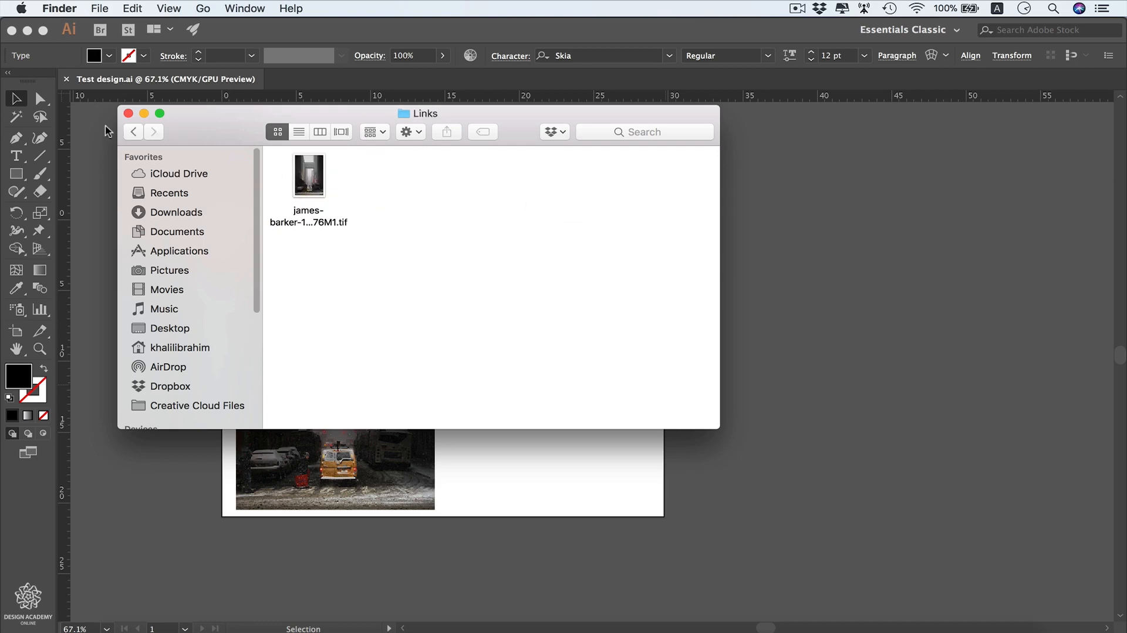
left_click(134, 131)
double_click(325, 181)
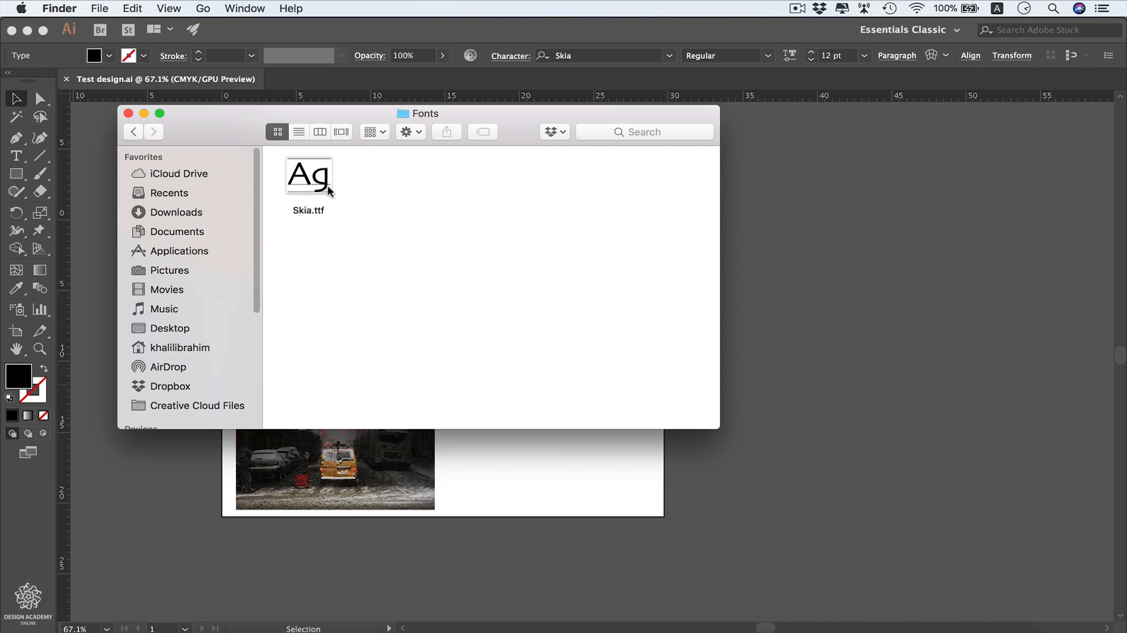
left_click(134, 132)
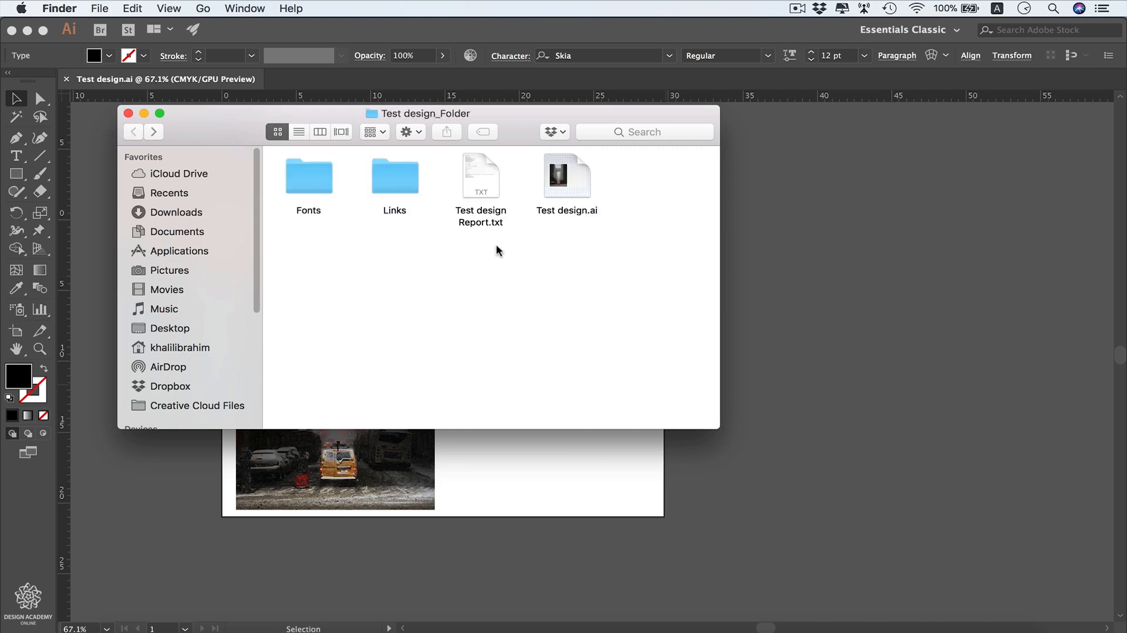
double_click(484, 184)
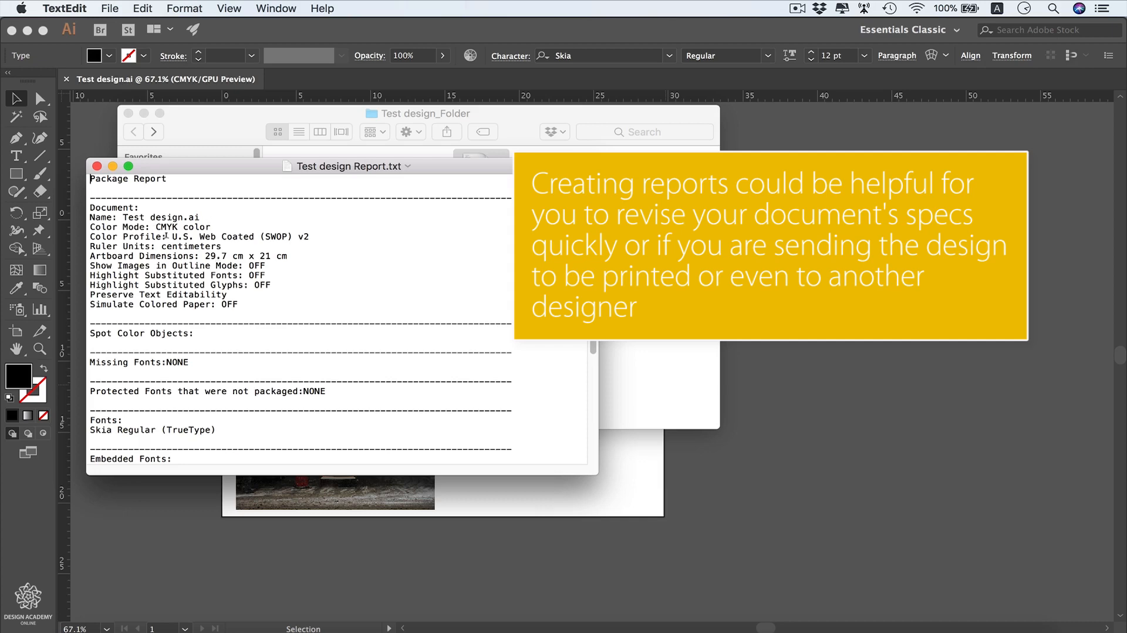
left_click(97, 166)
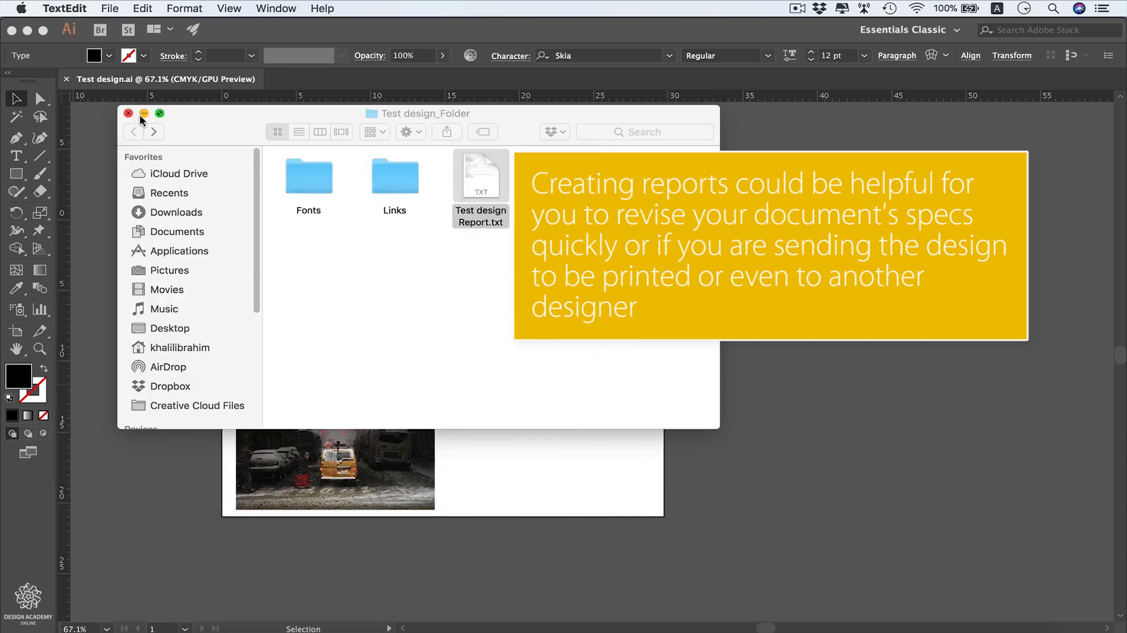
left_click(143, 112)
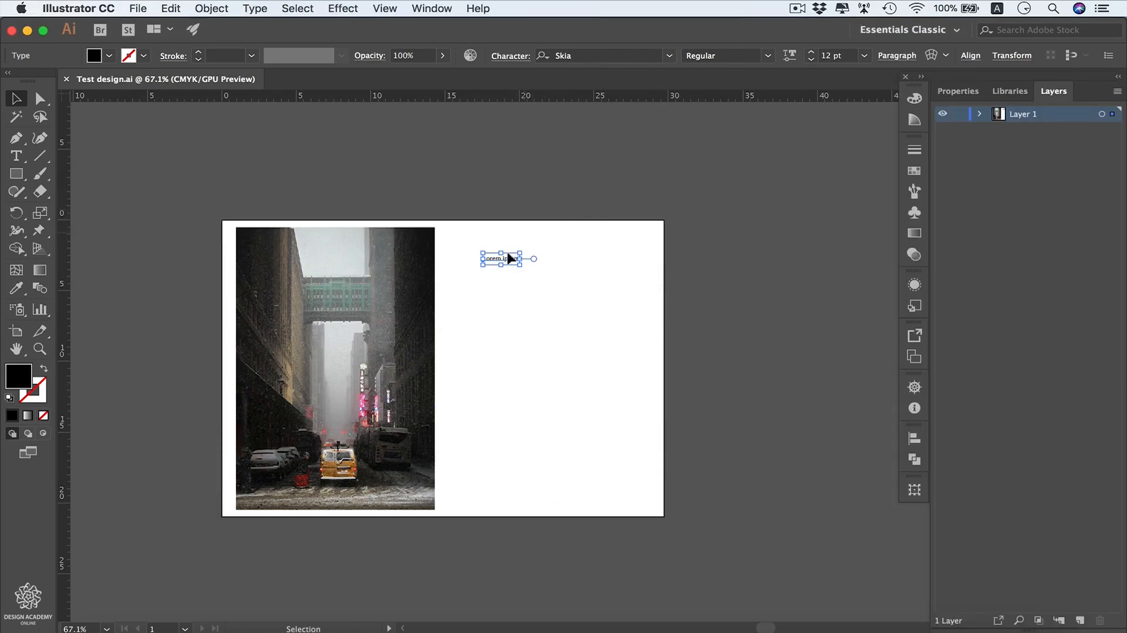
Step: Delete the "Lorem ipsum" text and scale the street photo proportionally about its centre to slightly smaller than its original size
key("BackSpace")
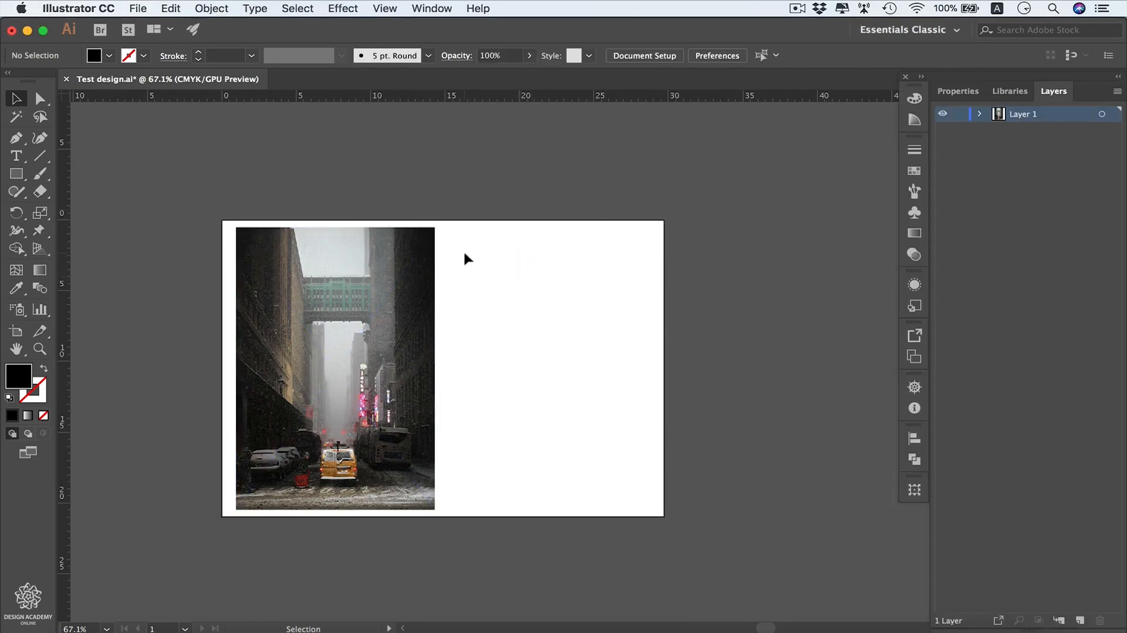
left_click(388, 267)
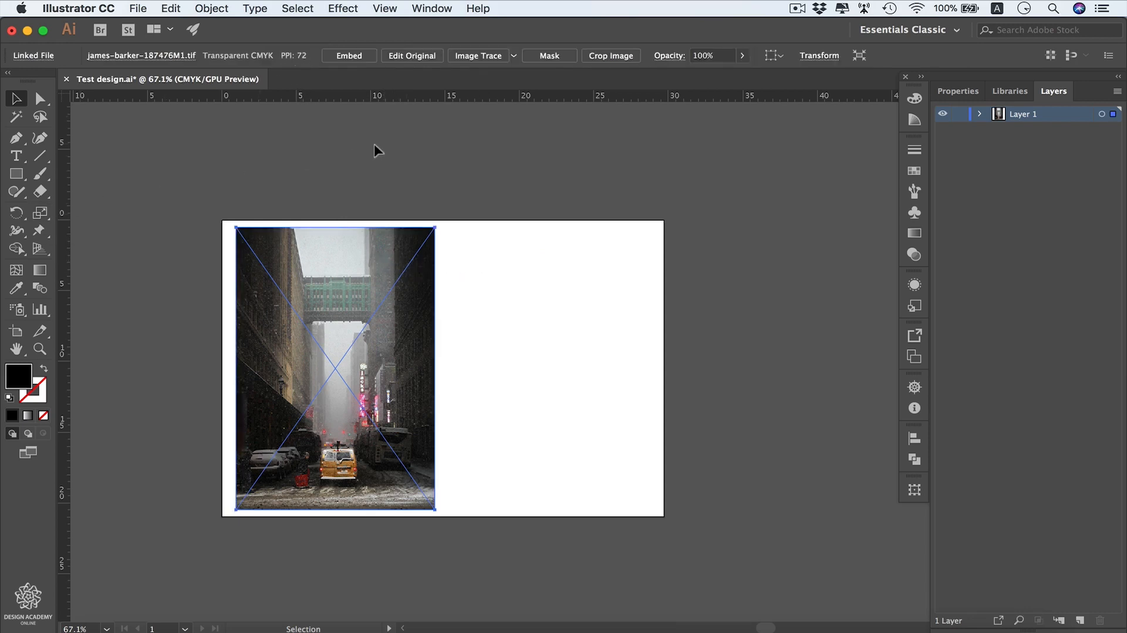
left_click(40, 213)
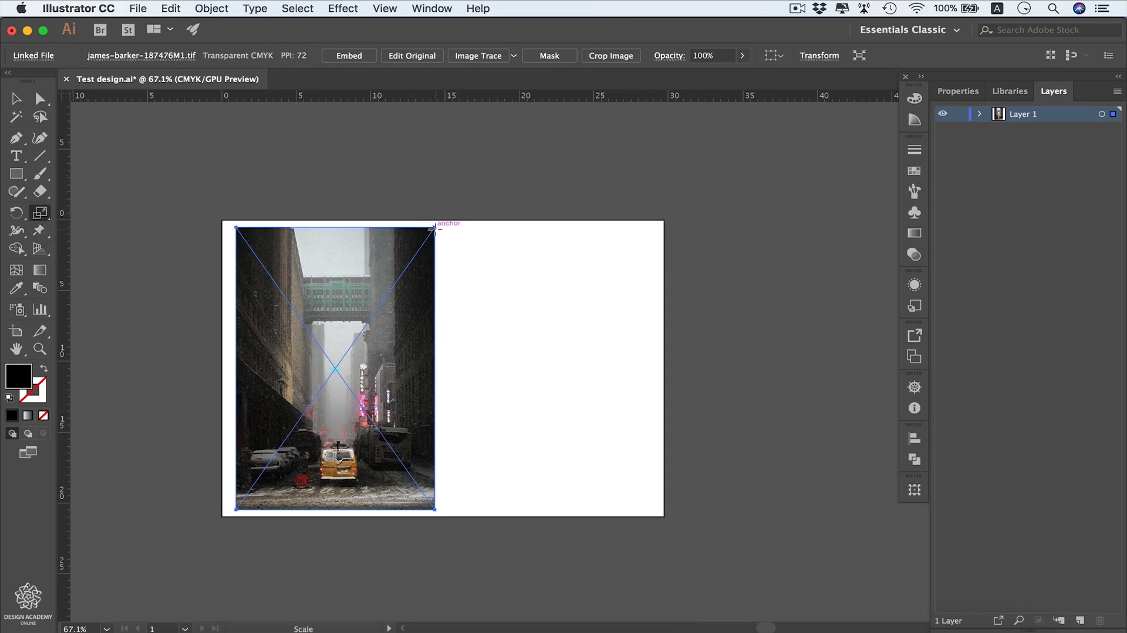
left_click_drag(435, 227, 393, 274)
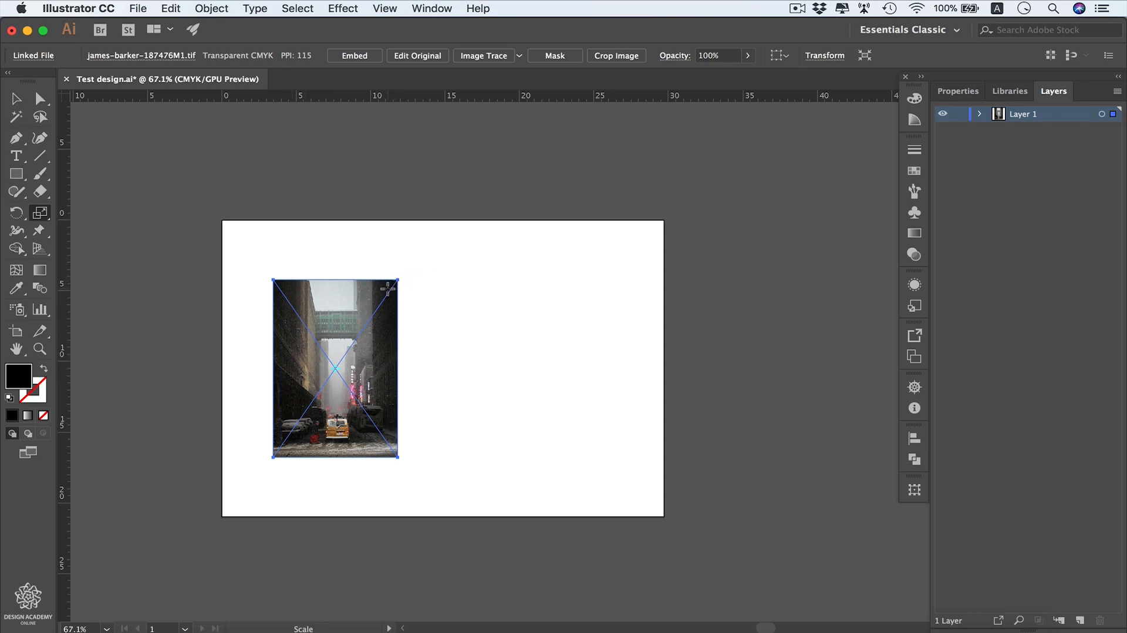
left_click_drag(388, 289, 421, 229)
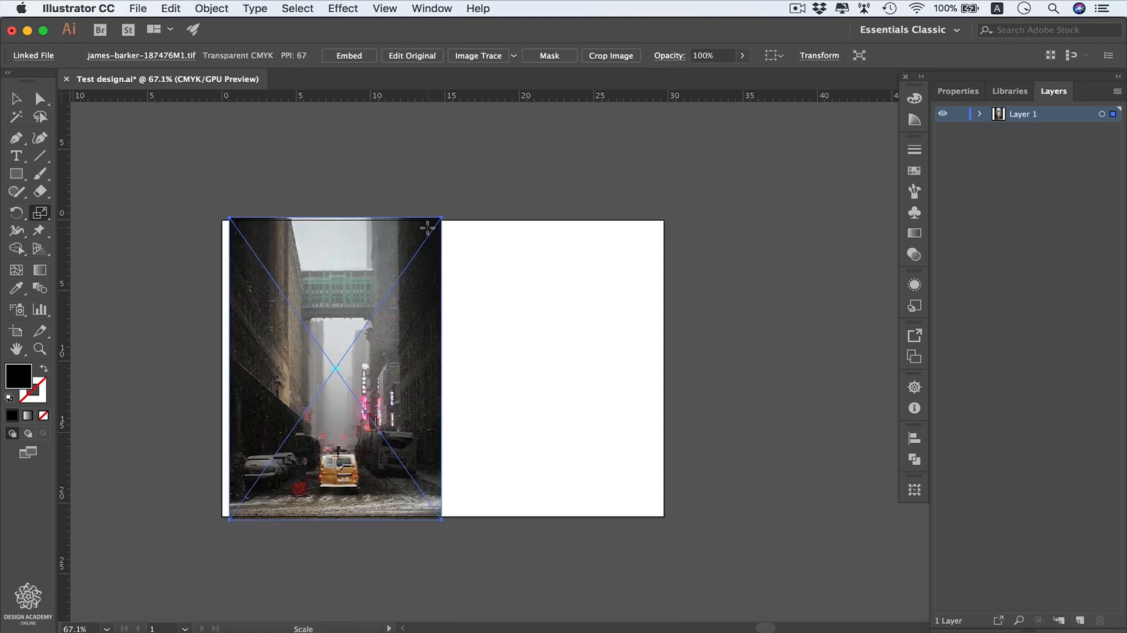
left_click_drag(427, 227, 411, 252)
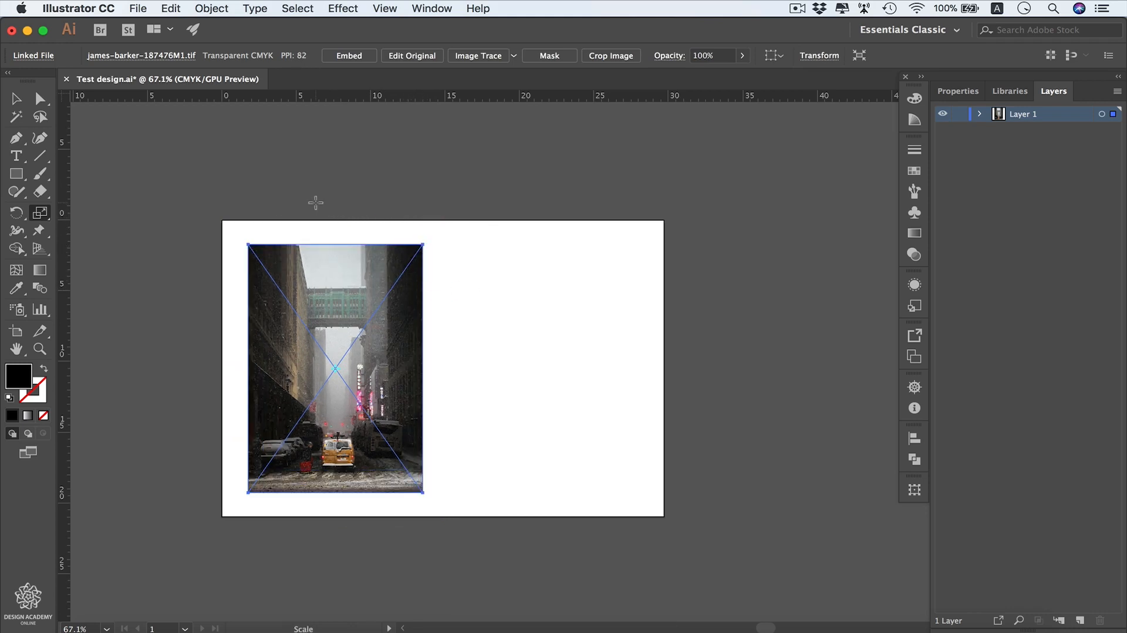
Step: Place the JPG whose file name ends in 191175 as a linked photo right of the street photo, nearly filling the artboard's height
key("shift+super+p")
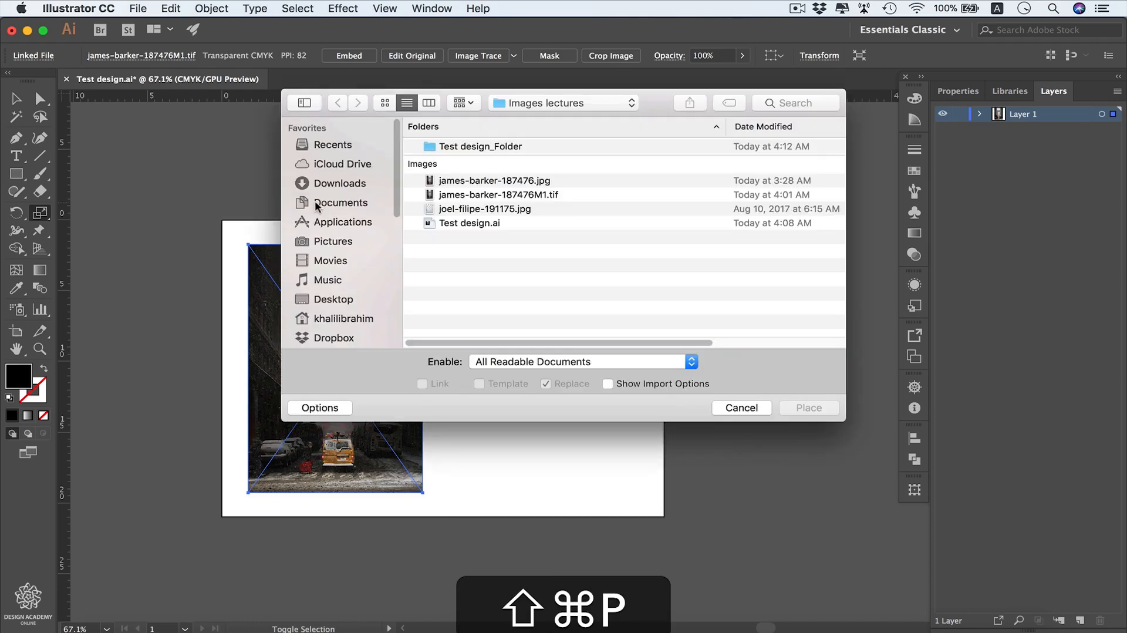
left_click(486, 210)
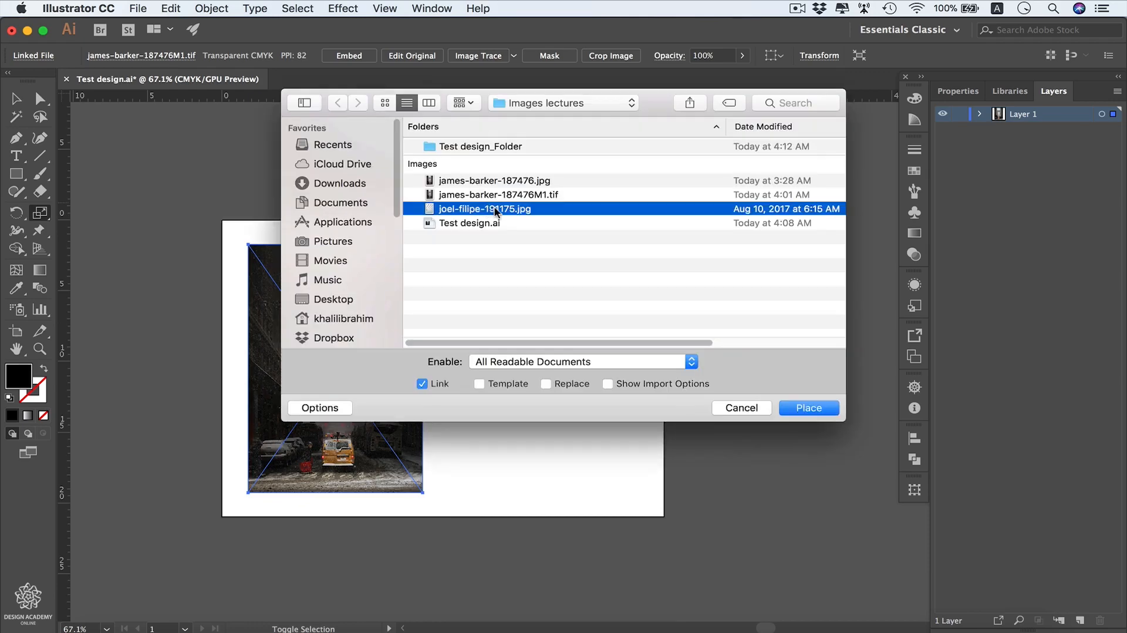
left_click(807, 408)
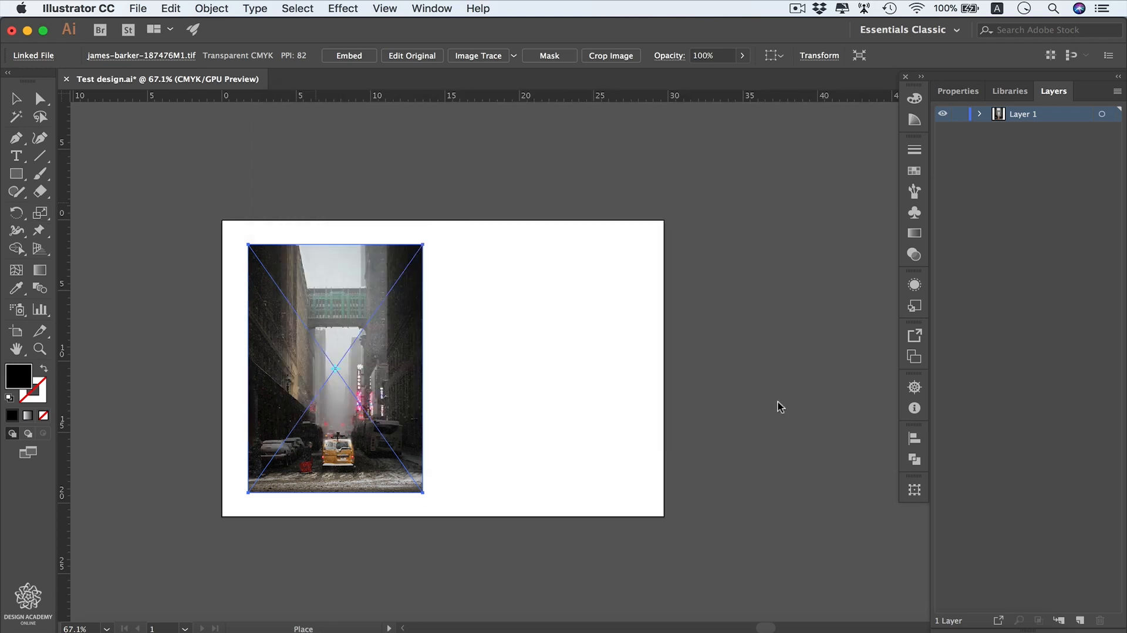
left_click_drag(453, 235, 692, 517)
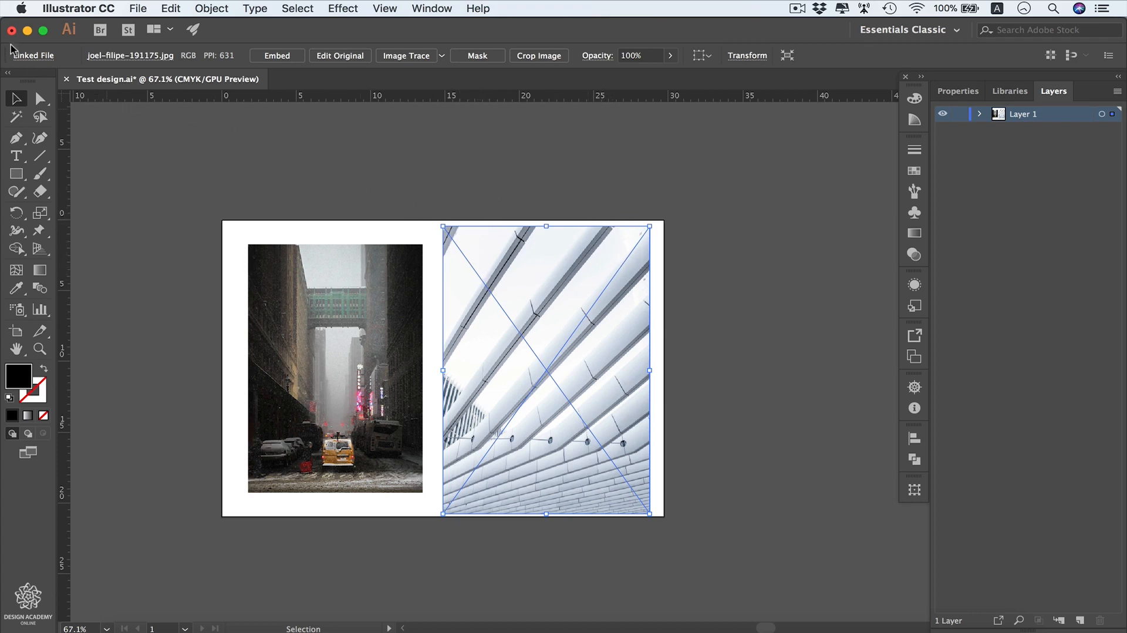
Step: Check the newly placed photo's link details and open its original file in Photoshop
left_click(35, 56)
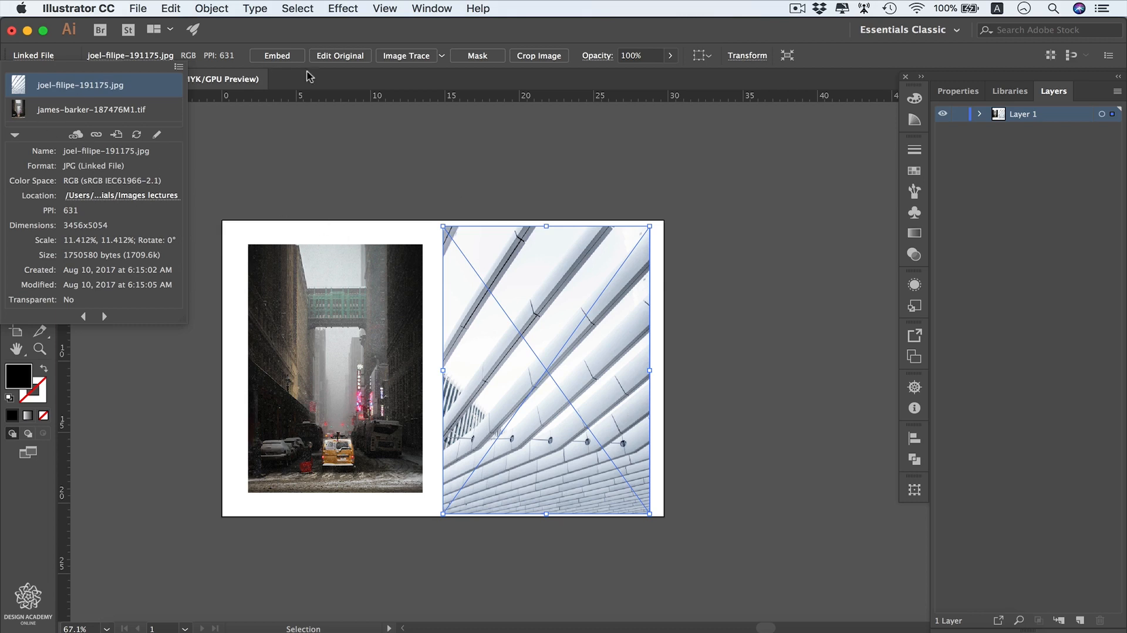
left_click(341, 57)
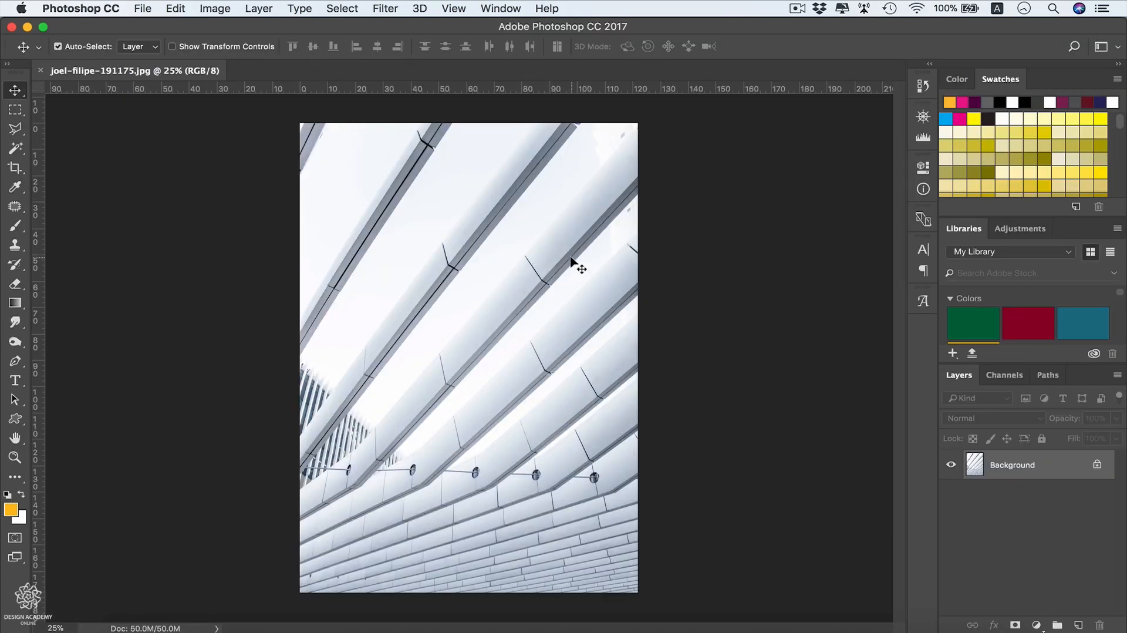
Step: Resize the image to a resolution of 300 pixels/inch and a height of 20 cm with linked proportions and automatic resampling
left_click(214, 8)
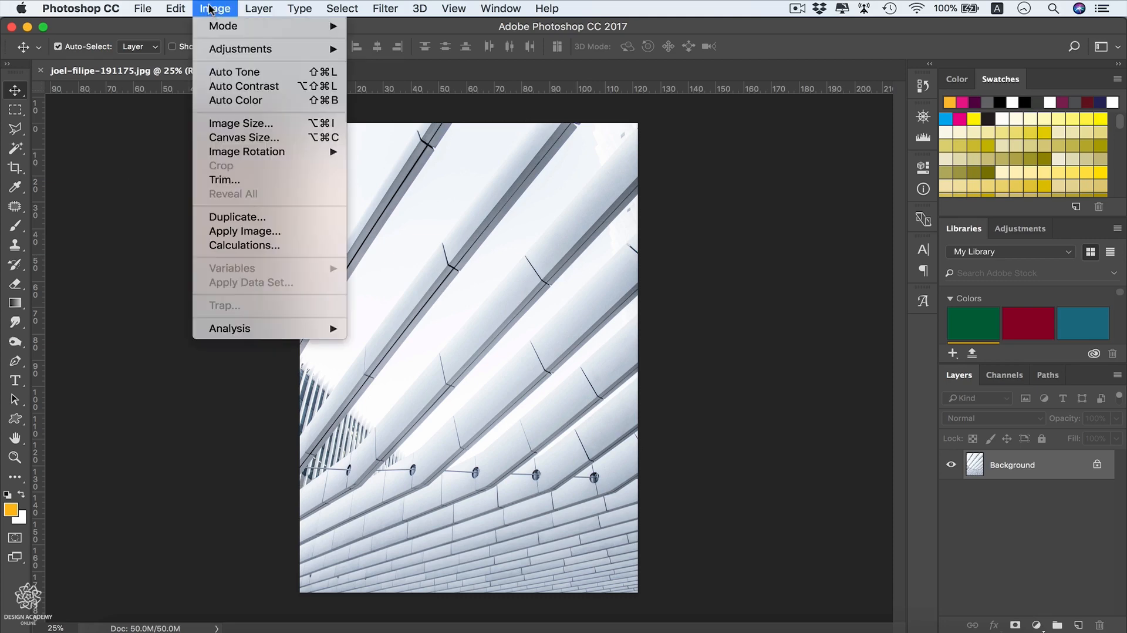
left_click(287, 130)
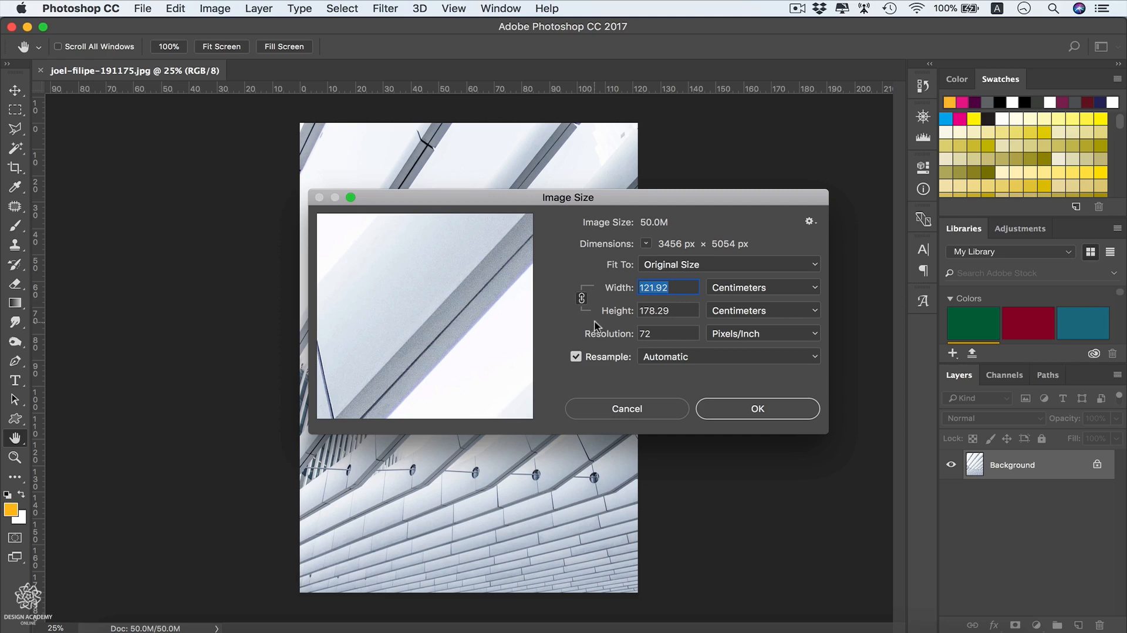
left_click(650, 333)
double_click(644, 334)
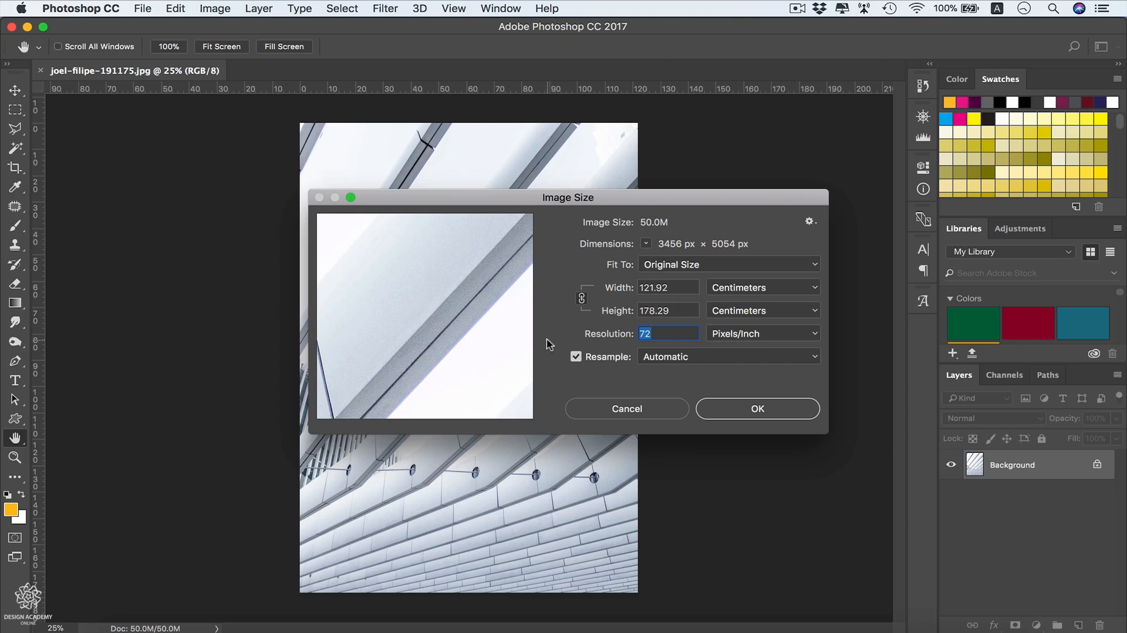
type("300")
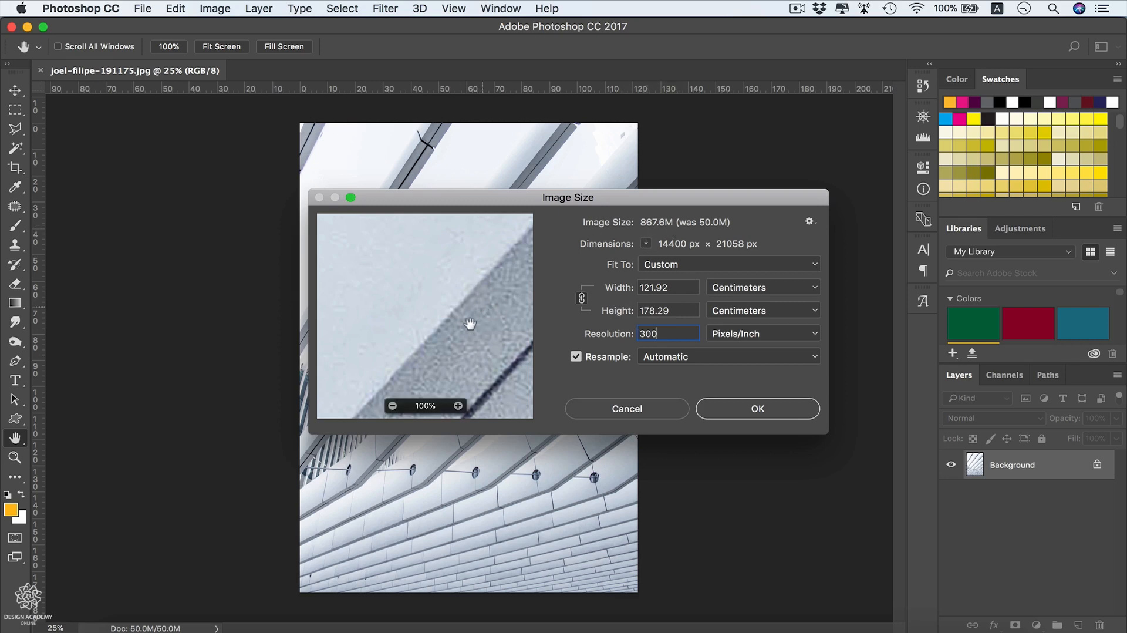
double_click(680, 285)
double_click(684, 306)
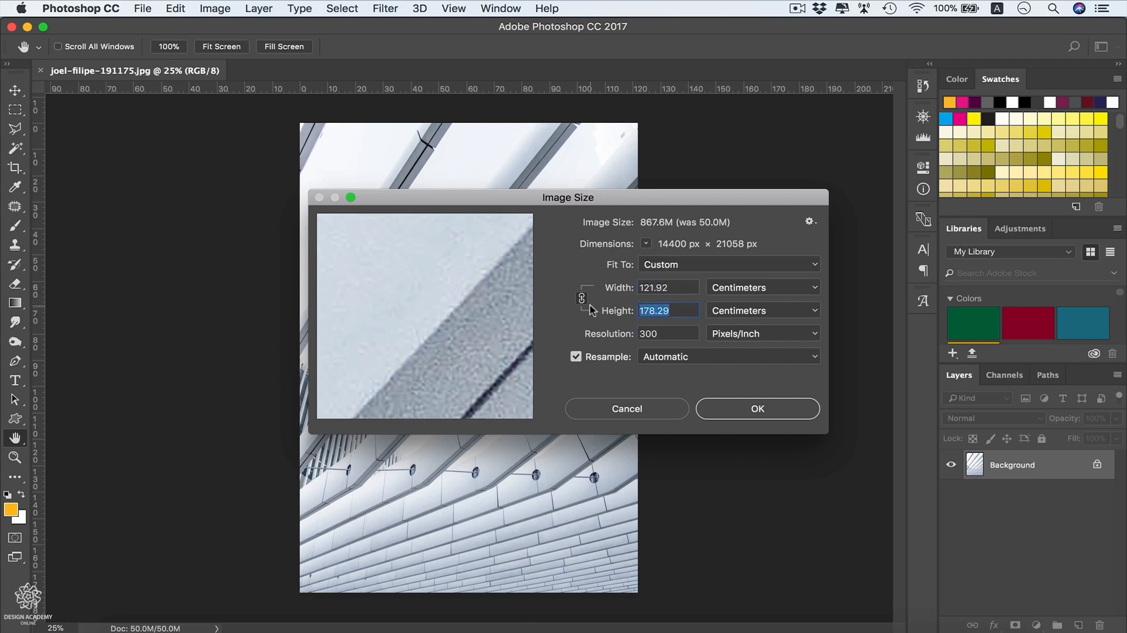
type("20")
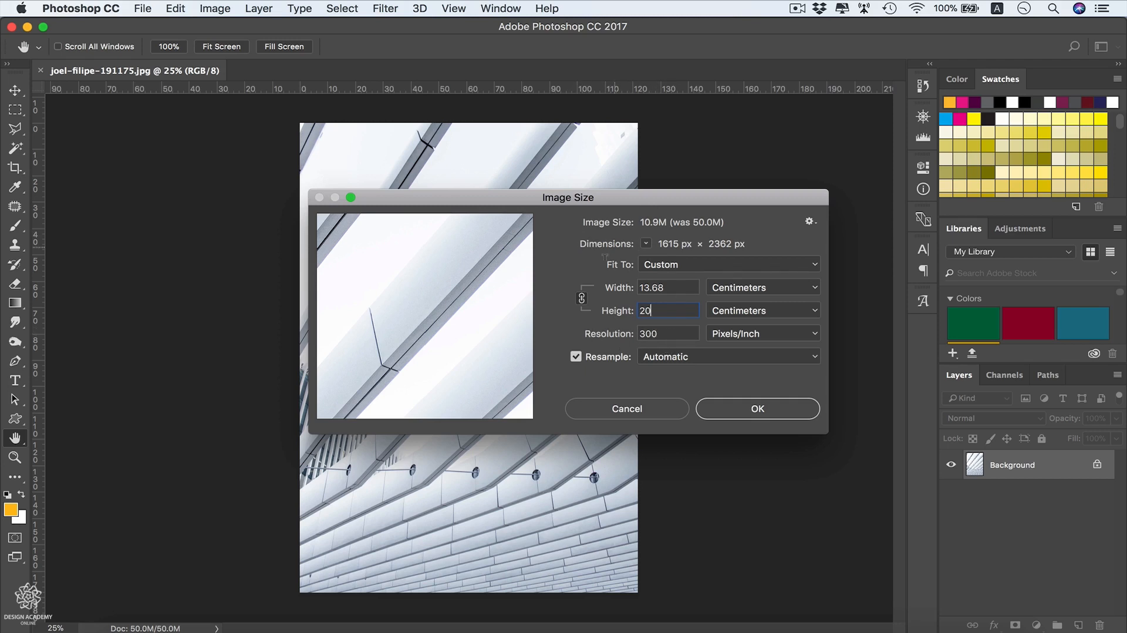
left_click(758, 410)
key("v")
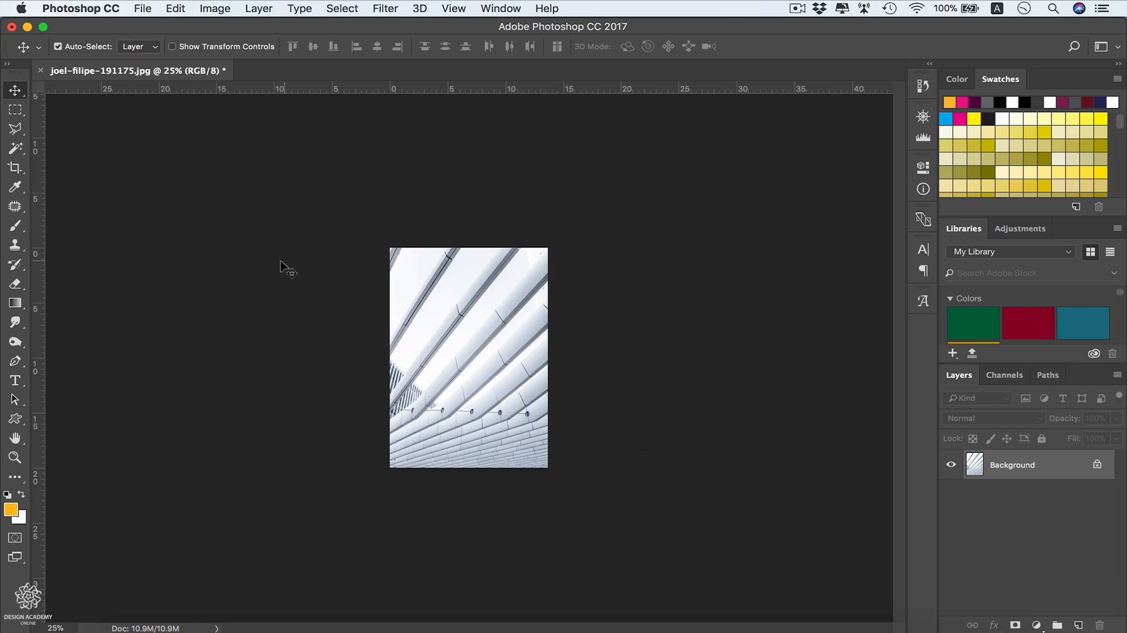
Step: Save the resized JPEG at Maximum quality 12 in Progressive format with 3 scans, and update the modified link back in Illustrator
left_click(142, 10)
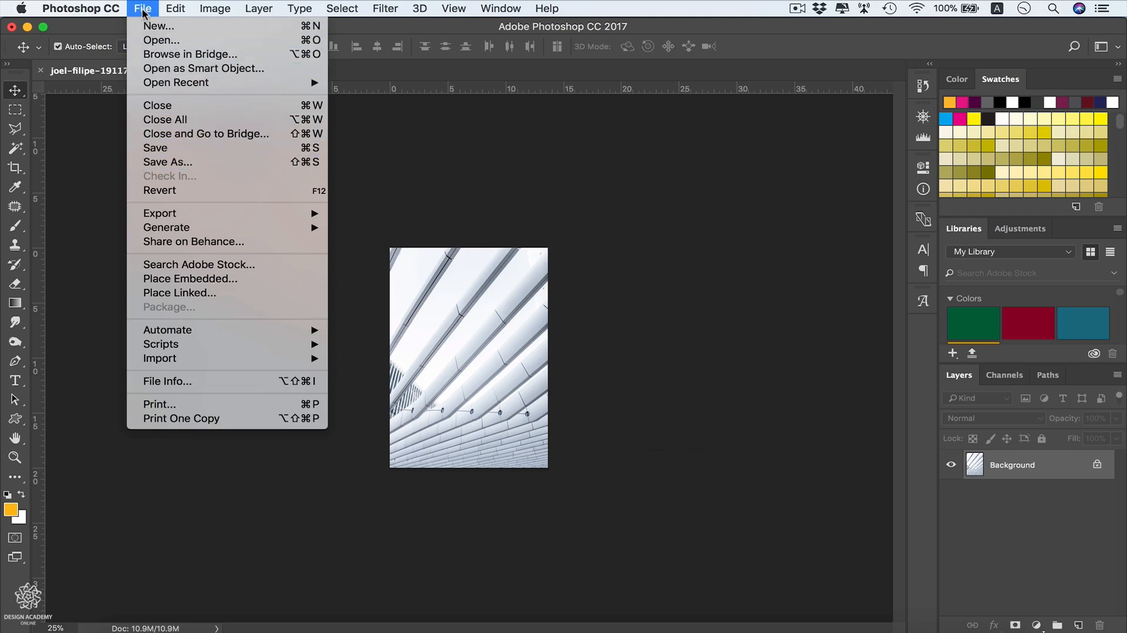
left_click(200, 153)
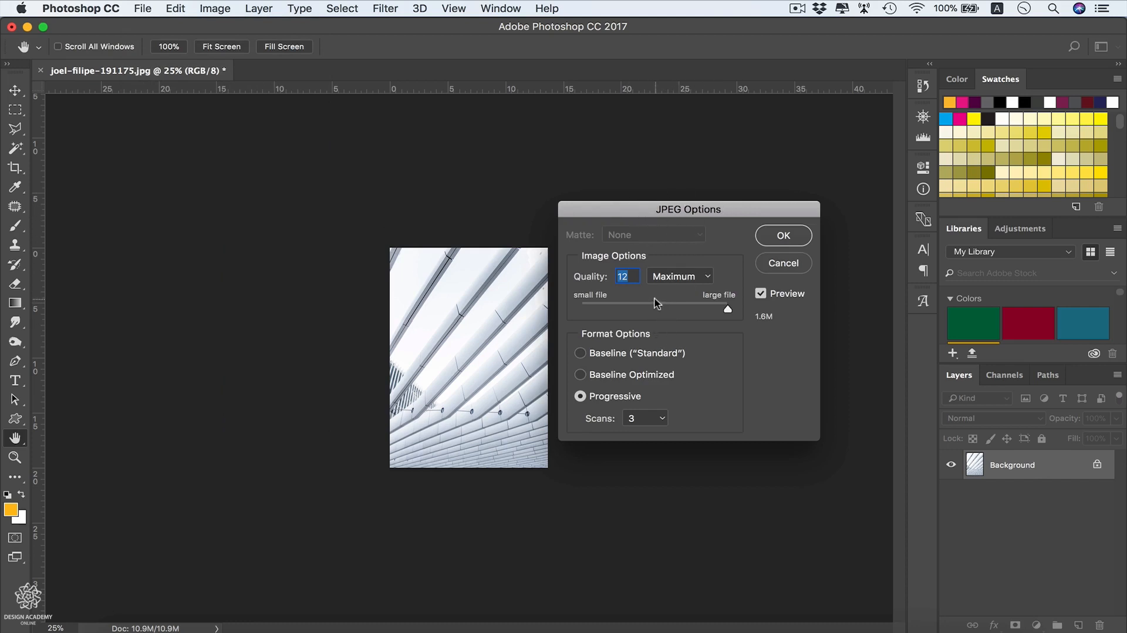
left_click(785, 235)
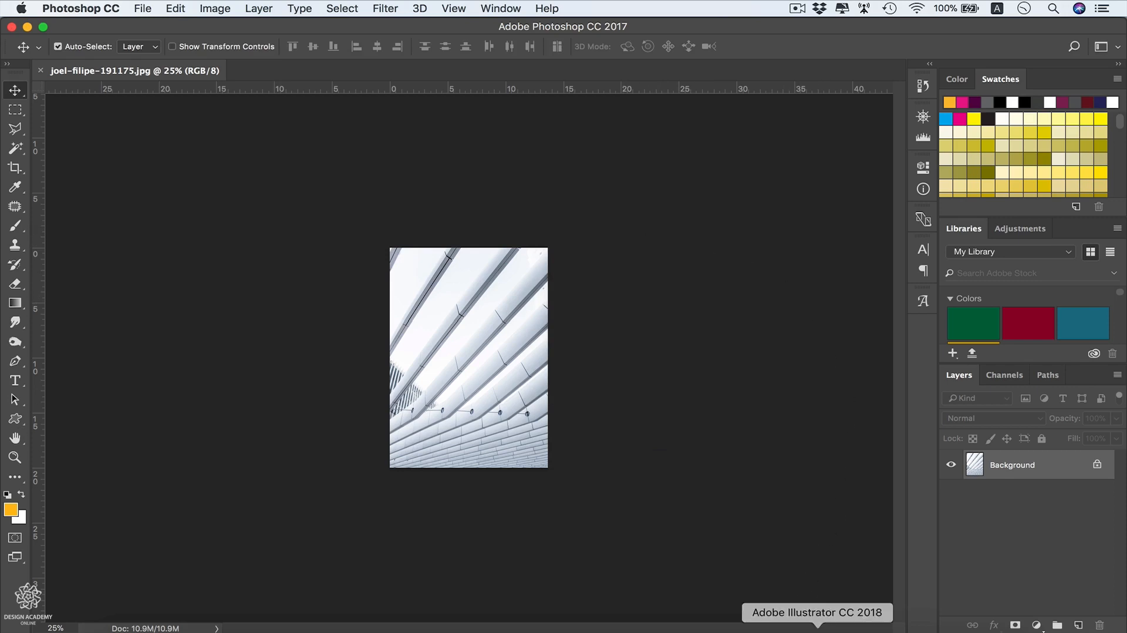
left_click(816, 627)
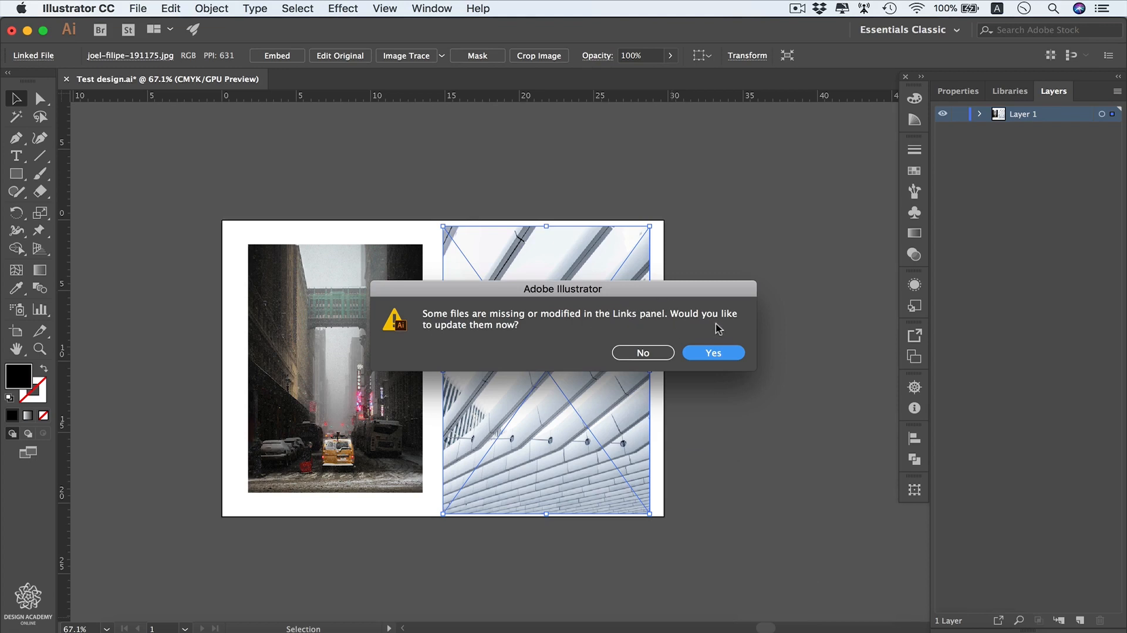
left_click(714, 353)
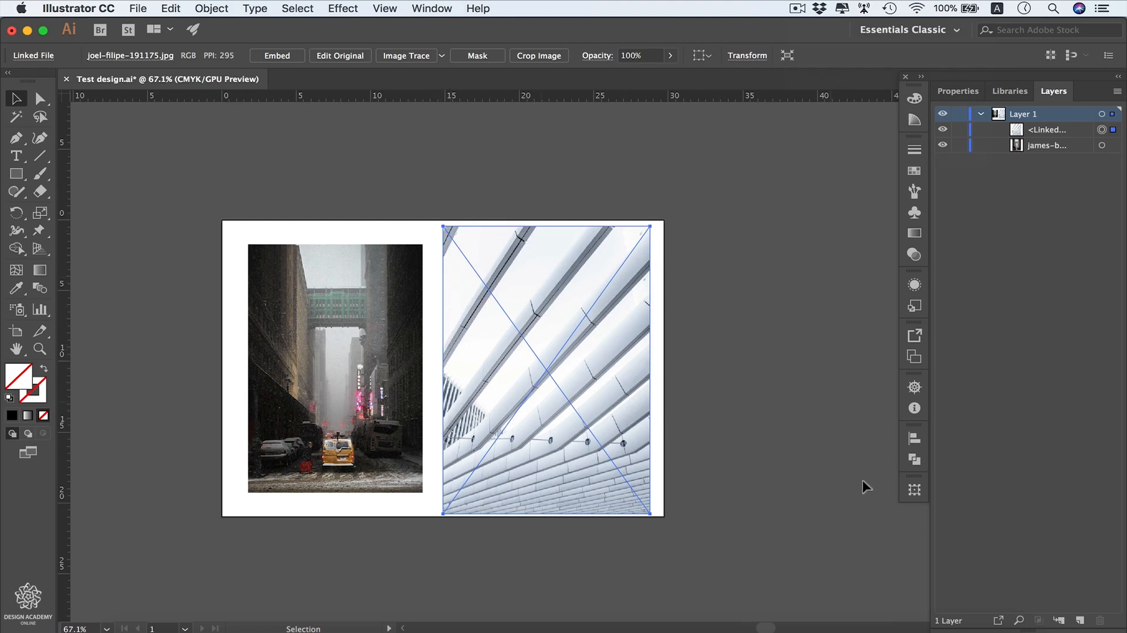
Step: Set the linked architecture photo's height to 20 cm with its width and height proportions constrained
left_click(914, 491)
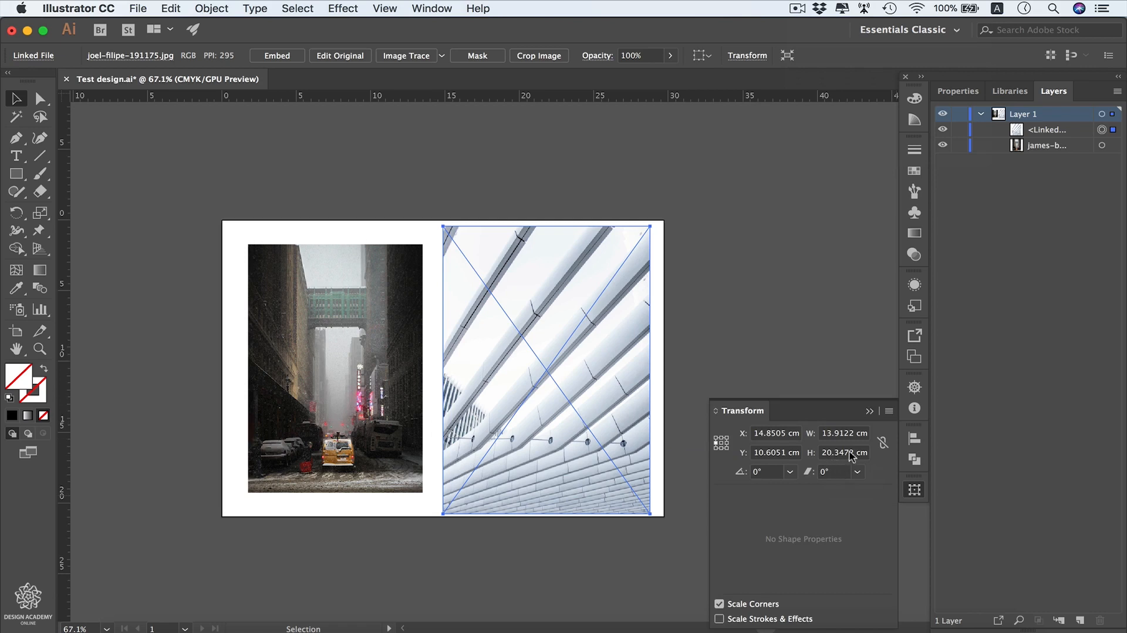
left_click(882, 443)
left_click(829, 452)
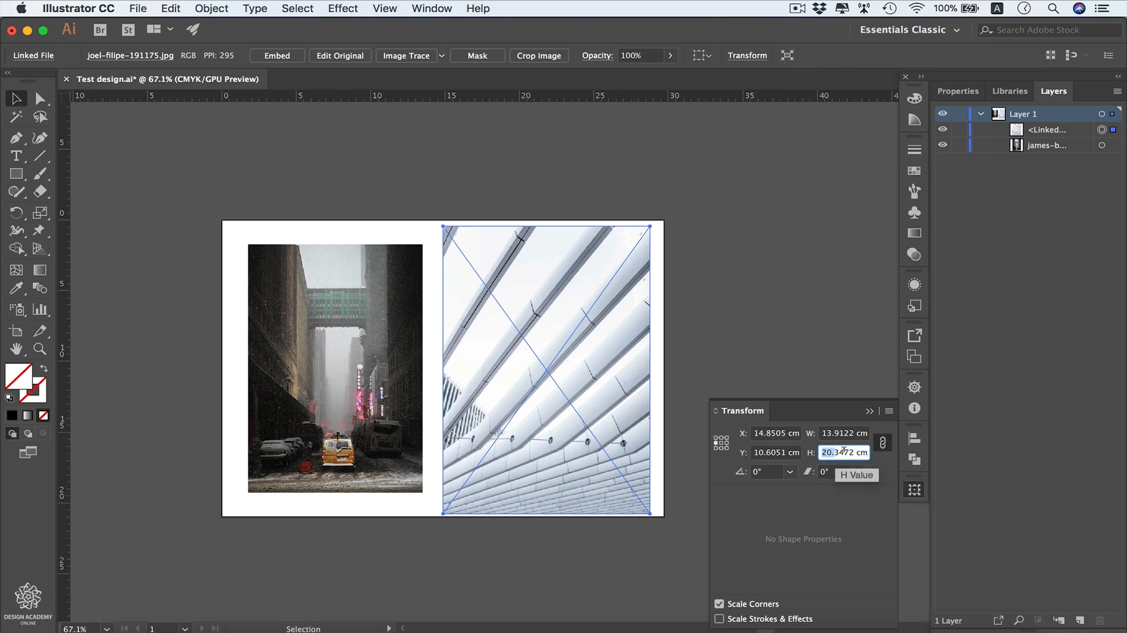
double_click(844, 451)
type("20")
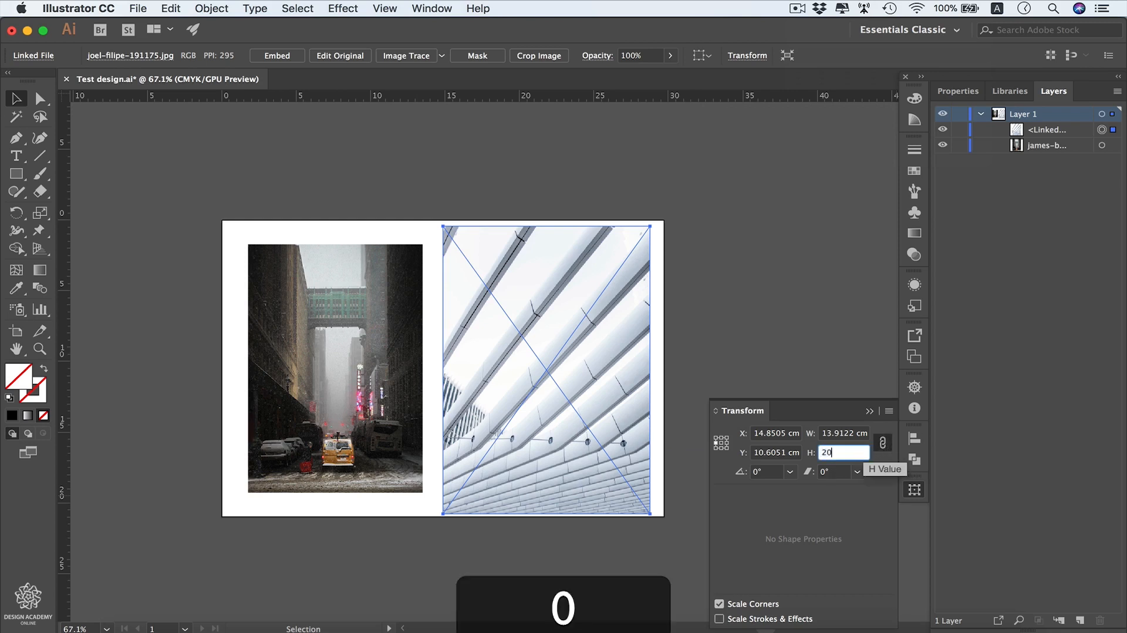
key("Return")
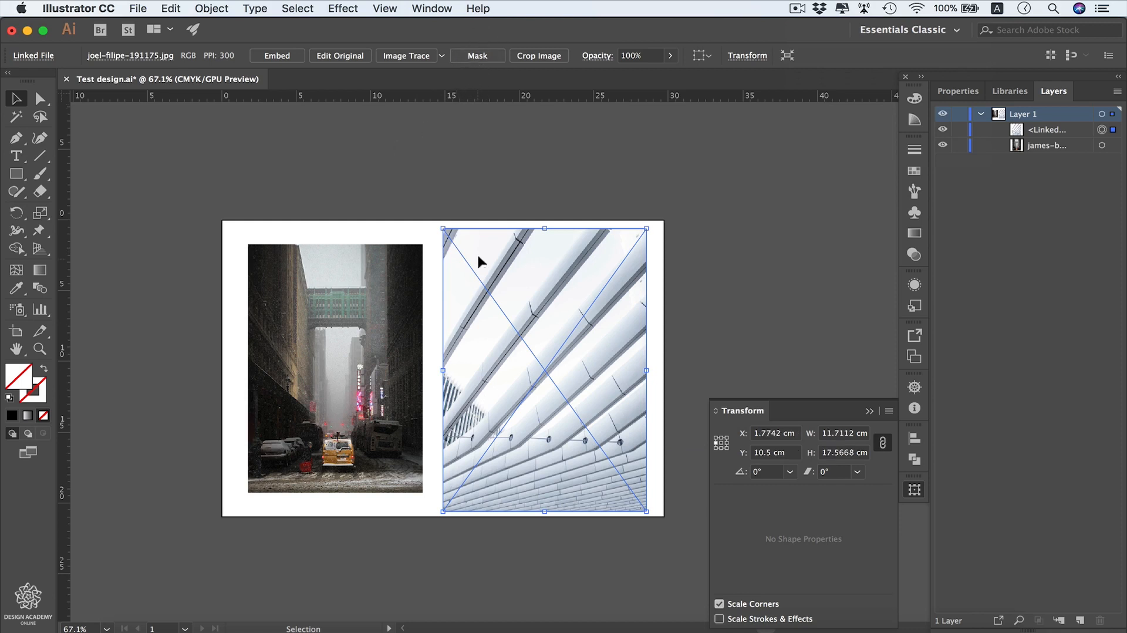
Step: Mask the street photo and move only the photo inside the clip group about 2.2 cm left and 3.2 cm up
left_click(352, 256)
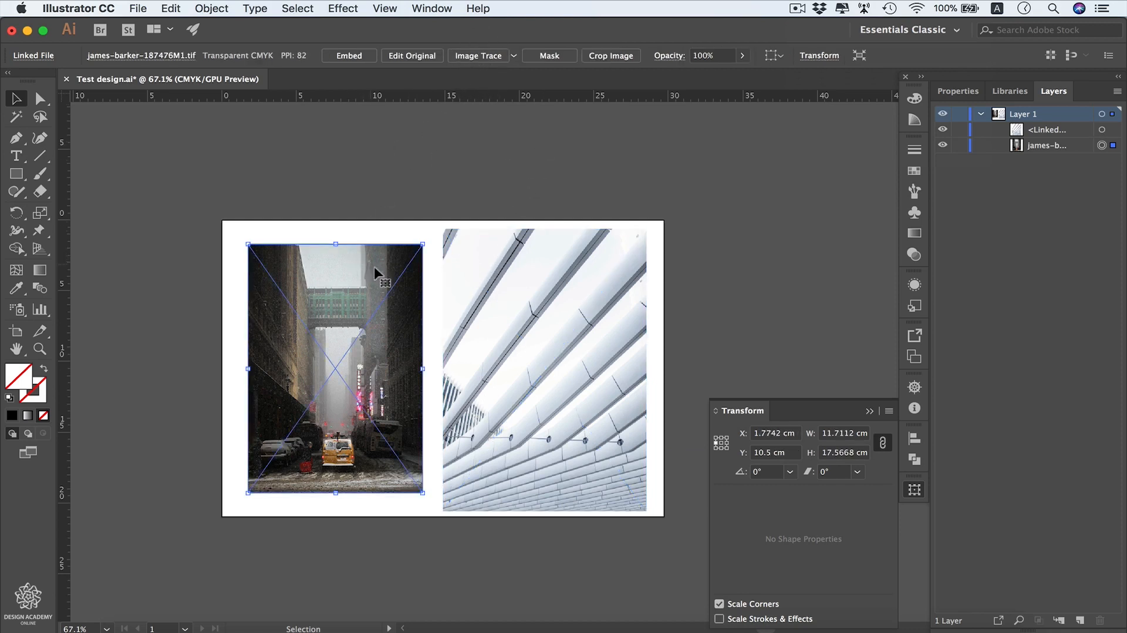
left_click(549, 56)
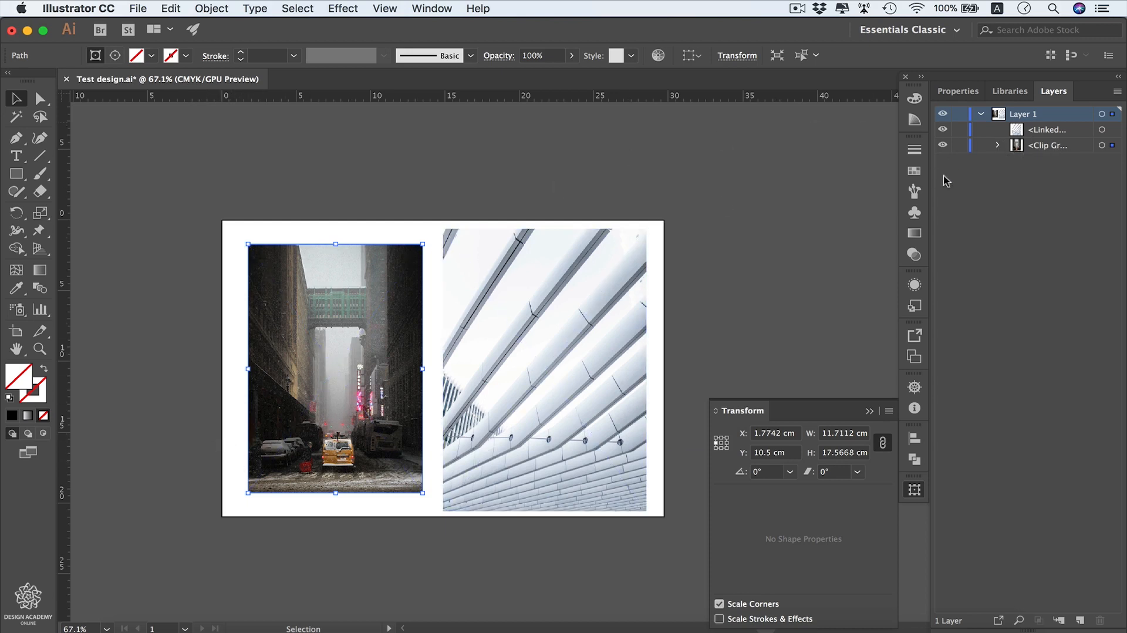
left_click(998, 146)
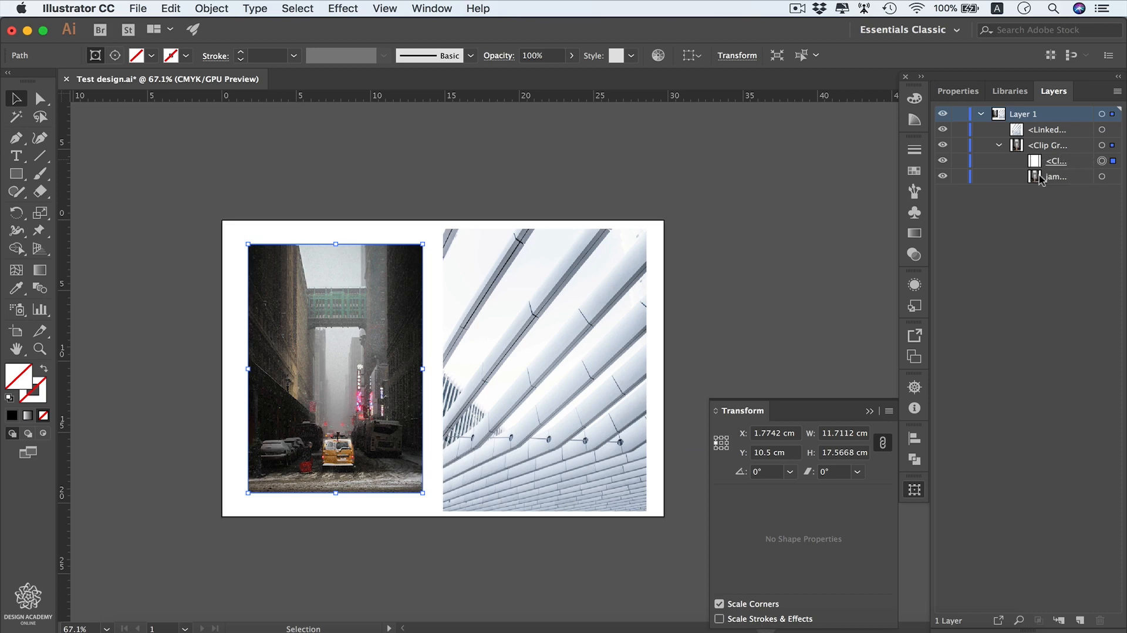
left_click(1101, 178)
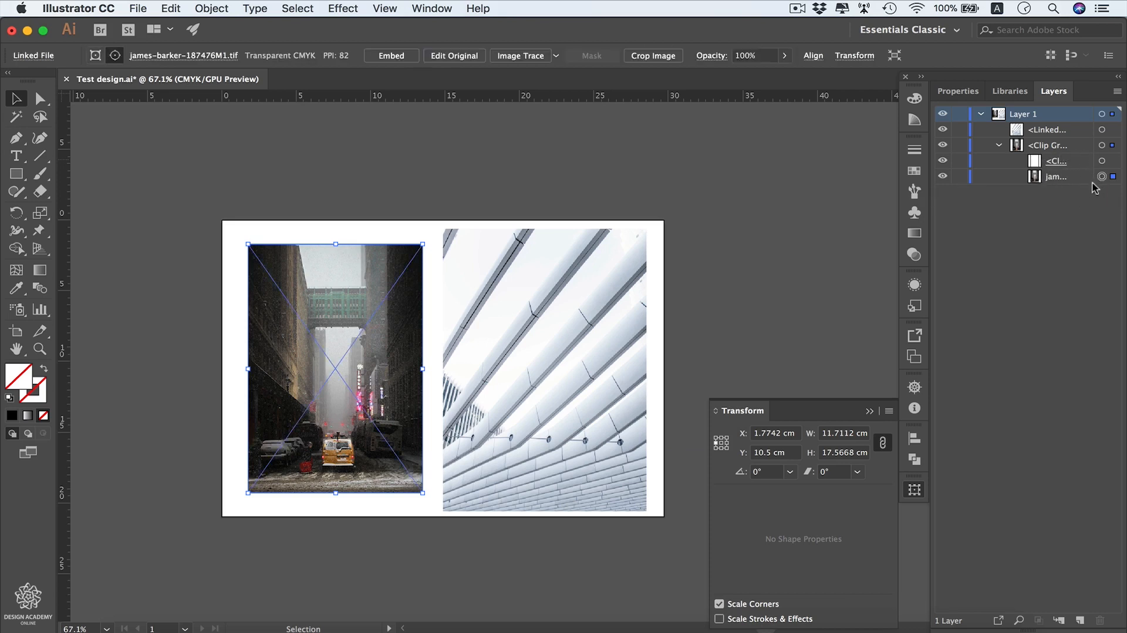
left_click_drag(379, 368, 379, 312)
left_click_drag(364, 377, 333, 388)
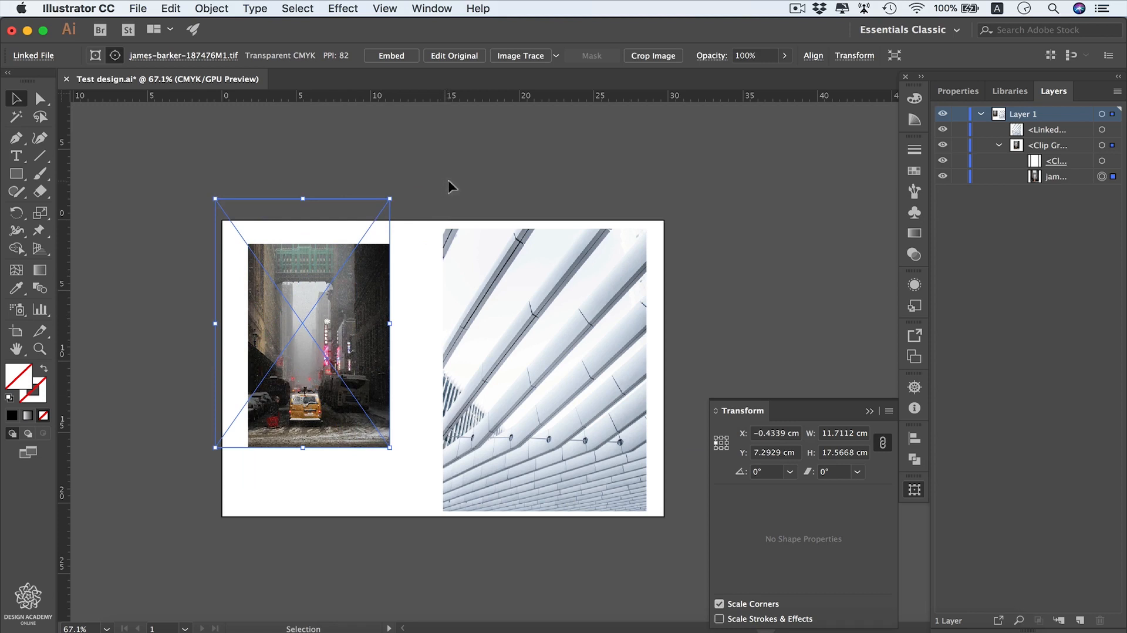
Step: Crop the architecture photo from its lower edge to about 14.8 cm high at 300 PPI and move it beside the street photo, tops aligned
left_click(540, 260)
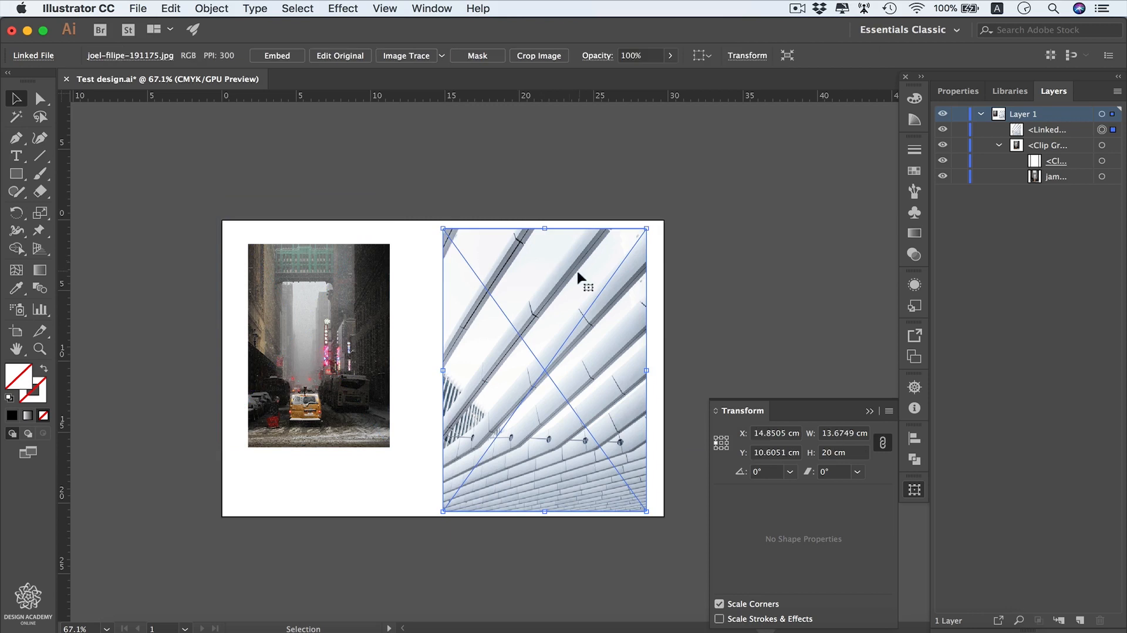
left_click(549, 61)
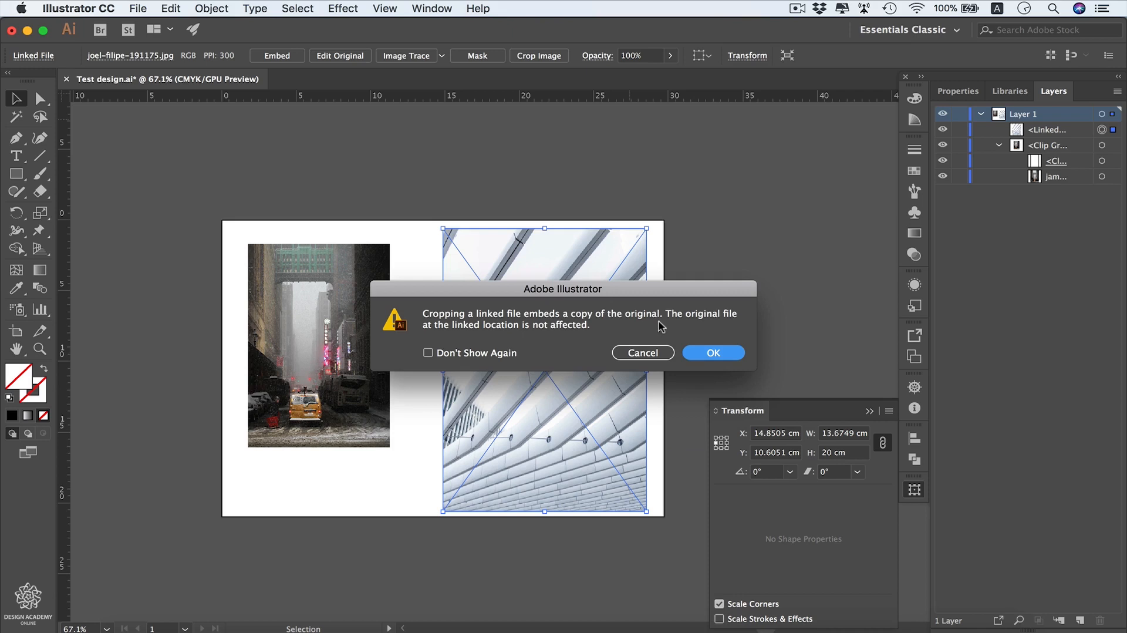
left_click(721, 358)
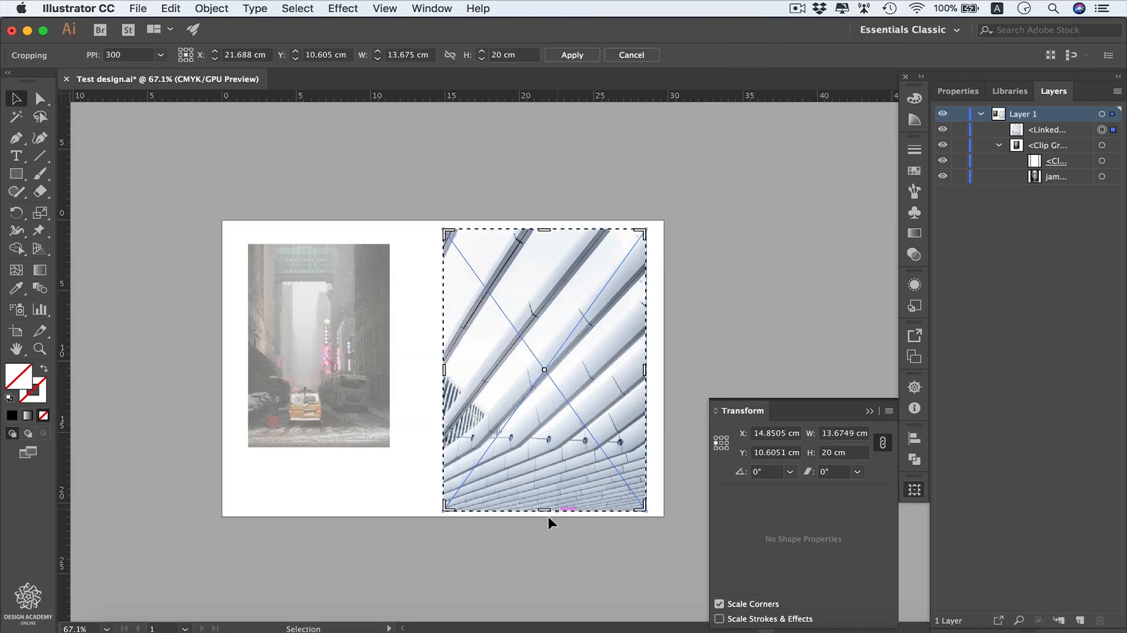
left_click_drag(548, 511, 544, 436)
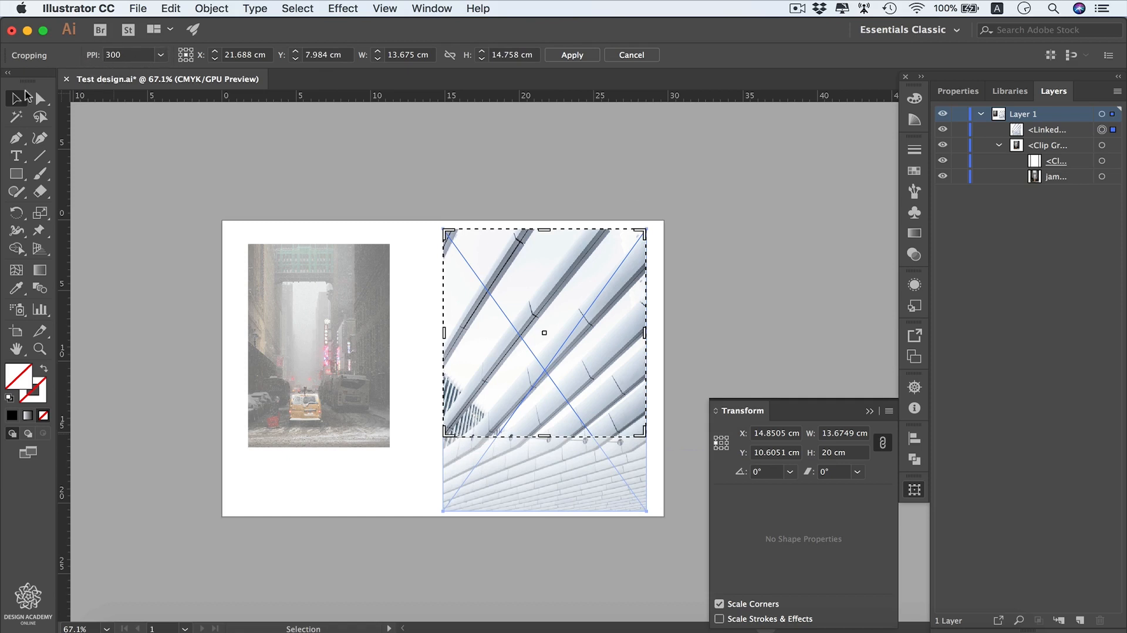
left_click(160, 55)
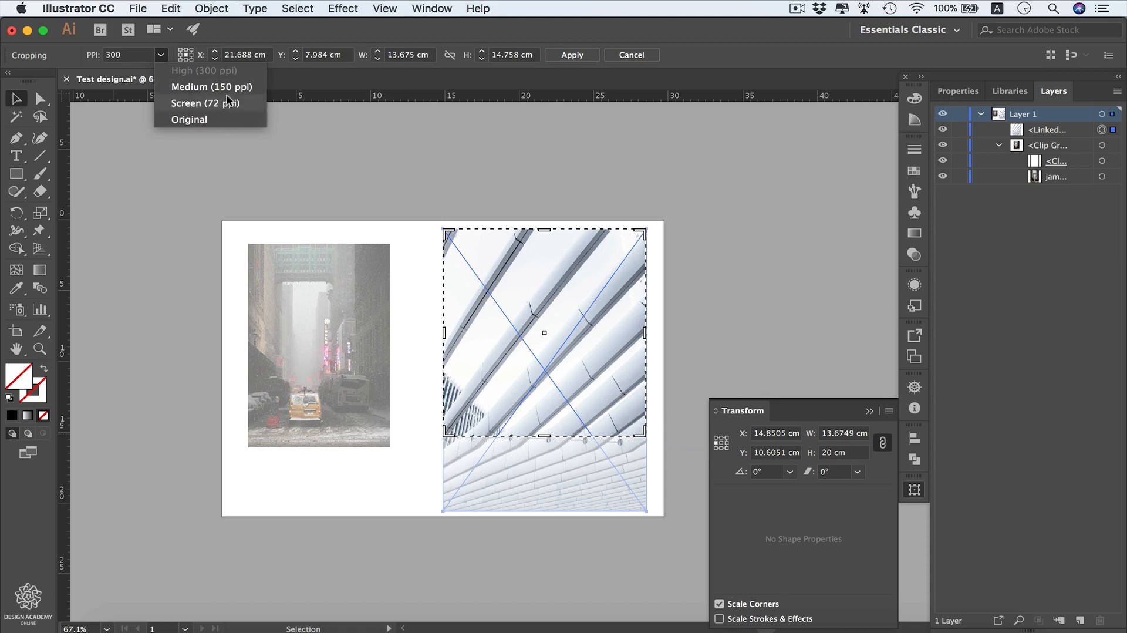
left_click(577, 58)
left_click(573, 55)
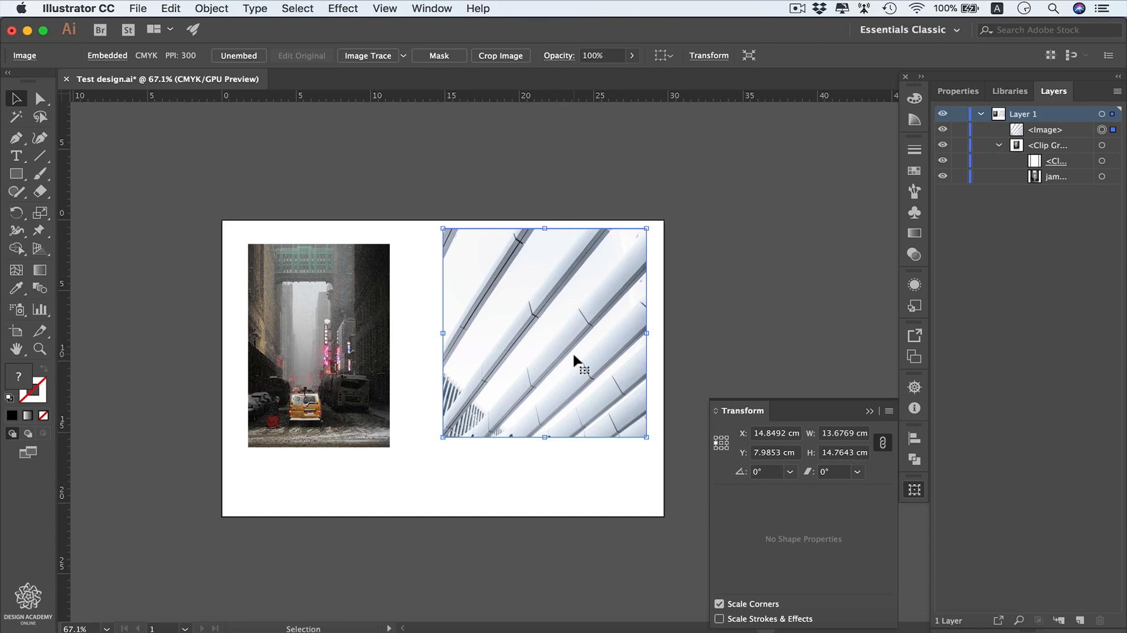
left_click_drag(580, 373, 537, 389)
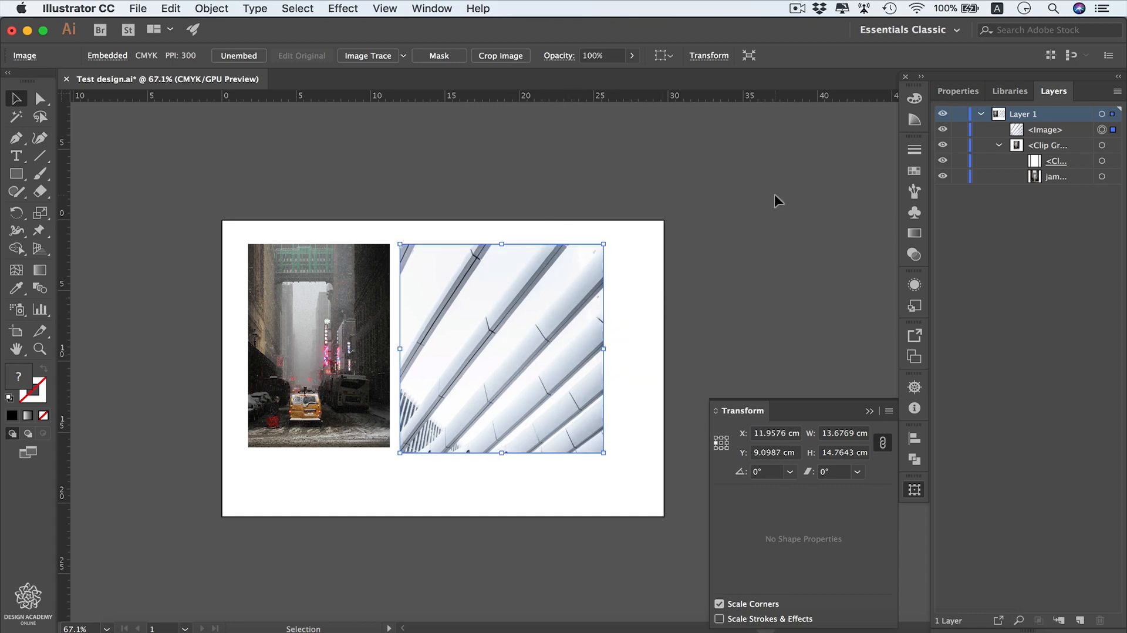